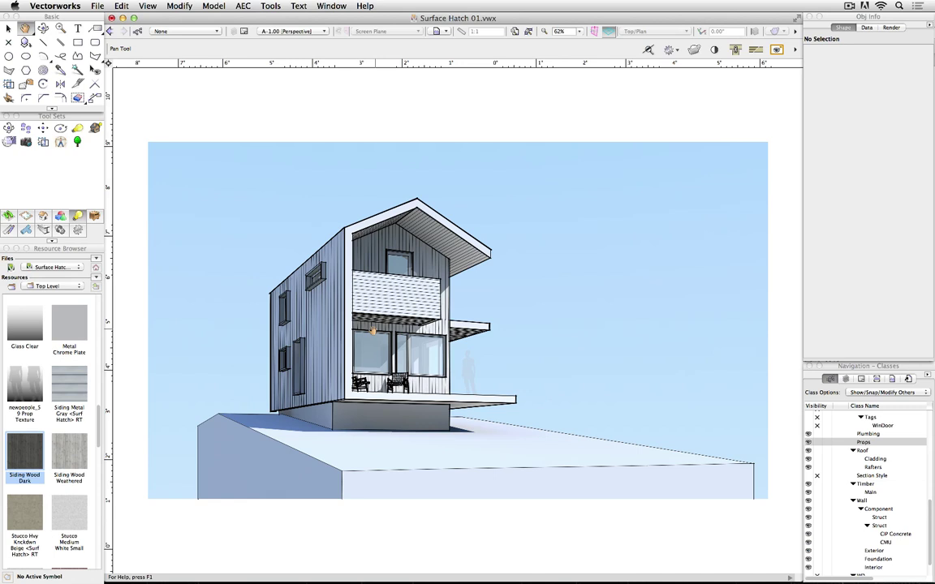
Zoom in on the perspective, then move to the next layer, sheet A-1.02 (Elevations)
scroll(373, 330, "up", 5)
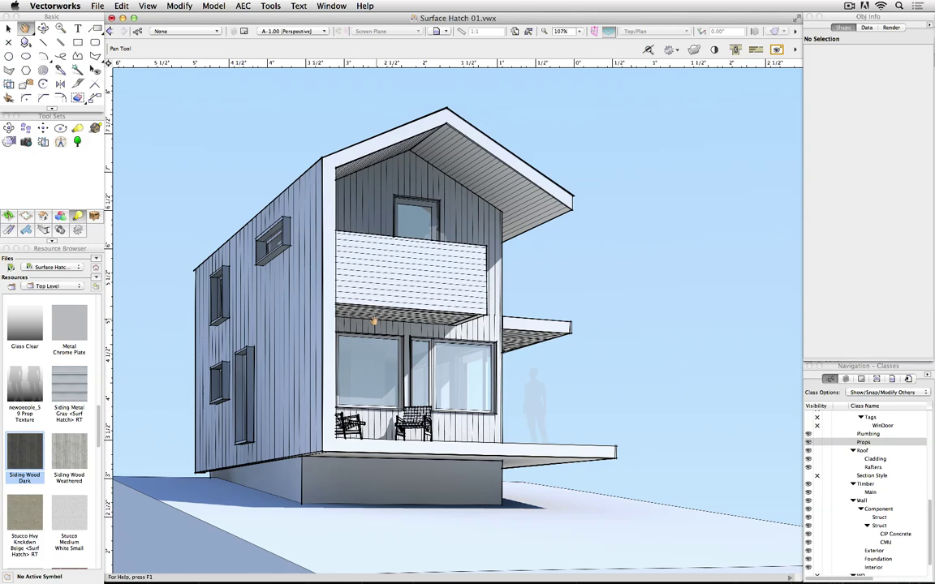
key("super+shift+Down")
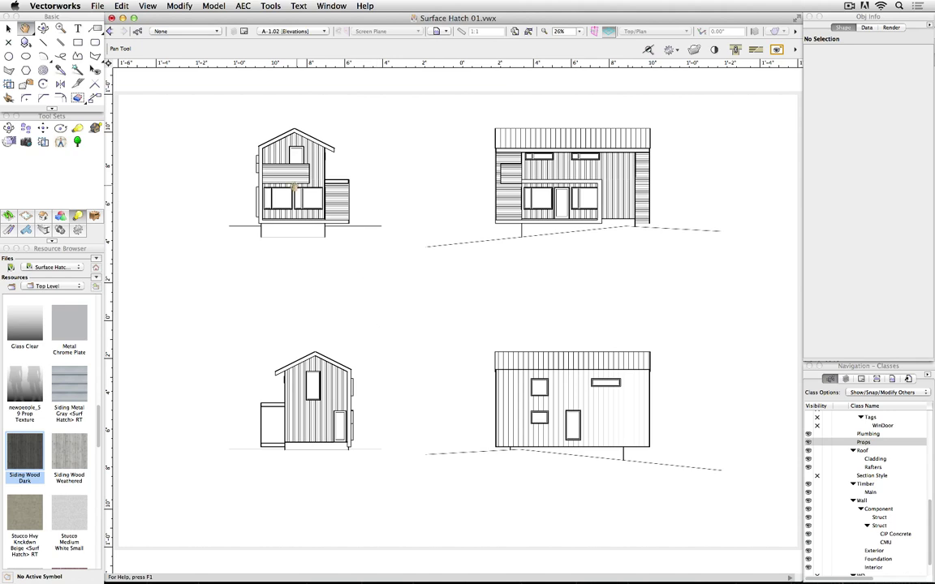
Zoom into the left elevation and drop down the Active Layer list in the View bar
scroll(297, 188, "up", 5)
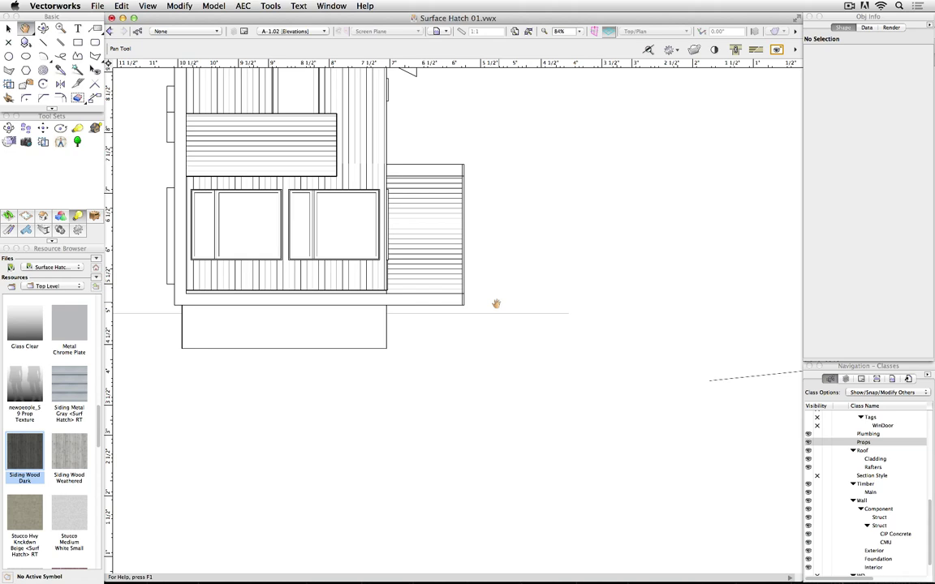
left_click(312, 32)
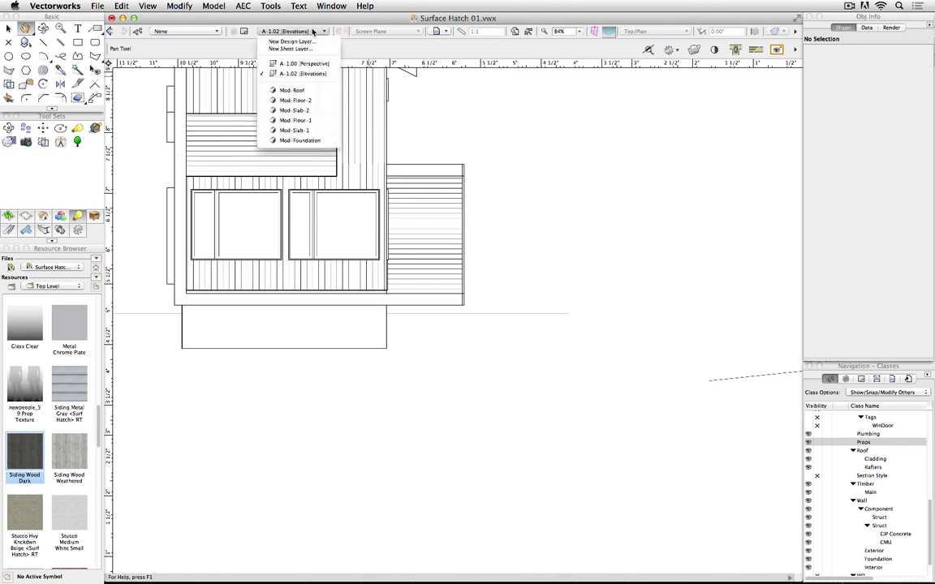
Make Mod-Floor-1 the active layer and switch the view to Hidden Line render mode
left_click(314, 120)
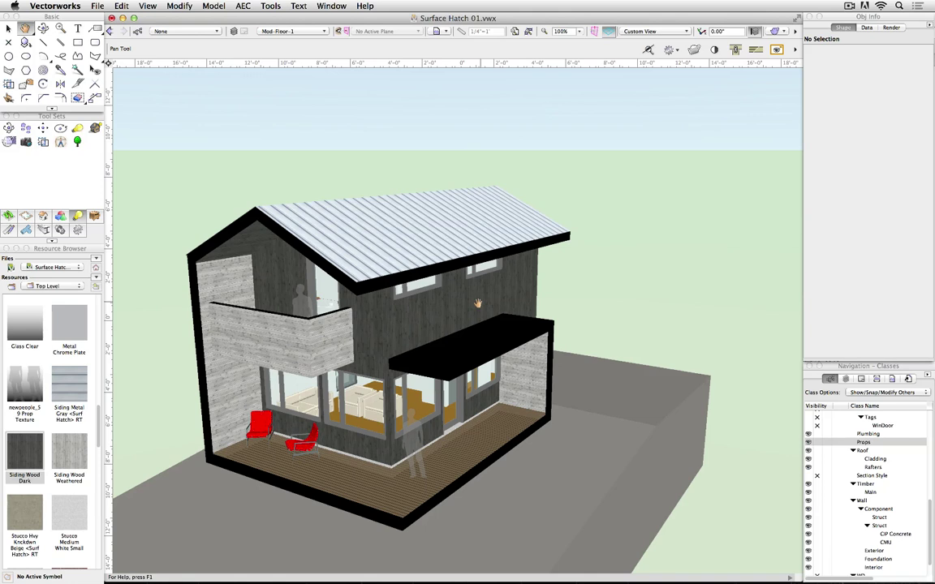
key("super+shift+w")
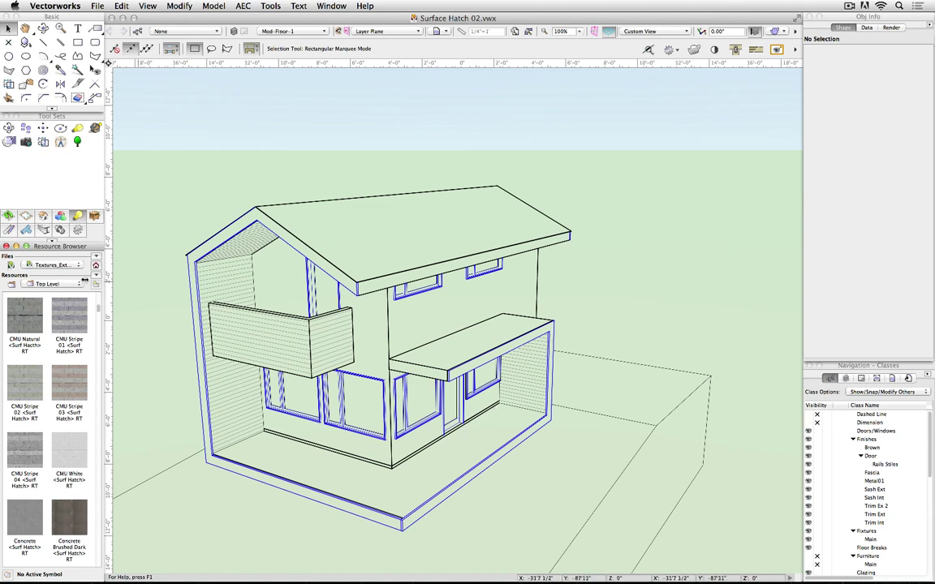
Switch the Resource Browser from the Exterior Finishes library to the active file's resources and scroll to Siding Wood Dark
left_click(64, 266)
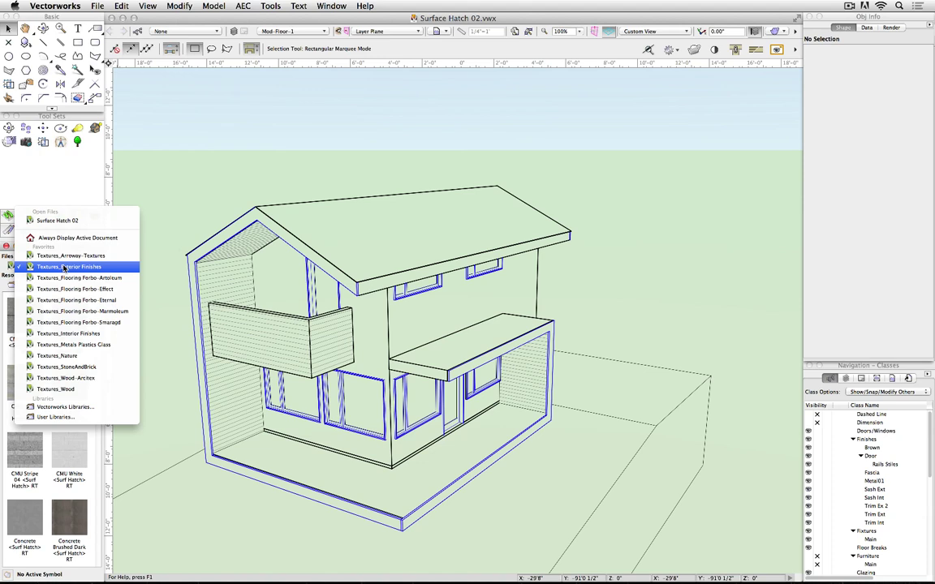
left_click(118, 267)
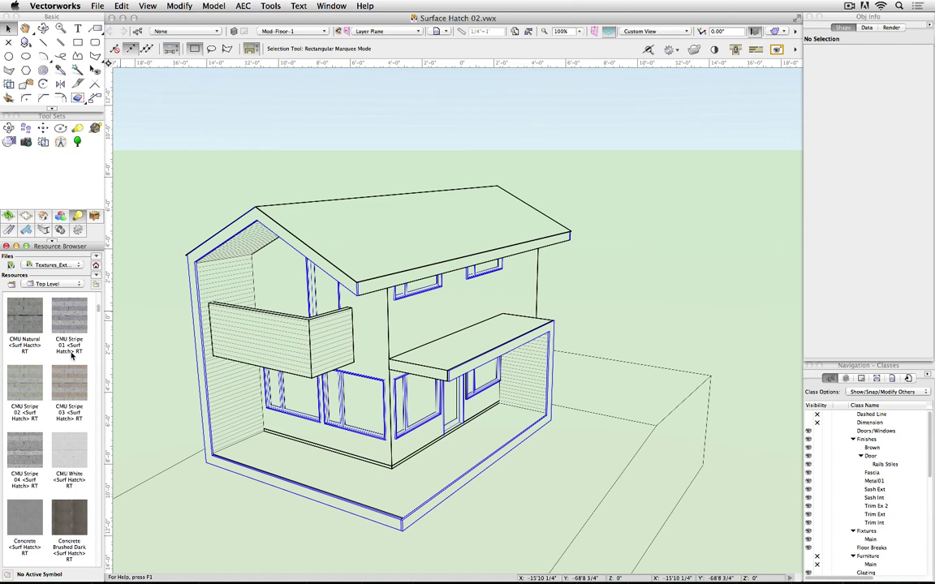
left_click(96, 265)
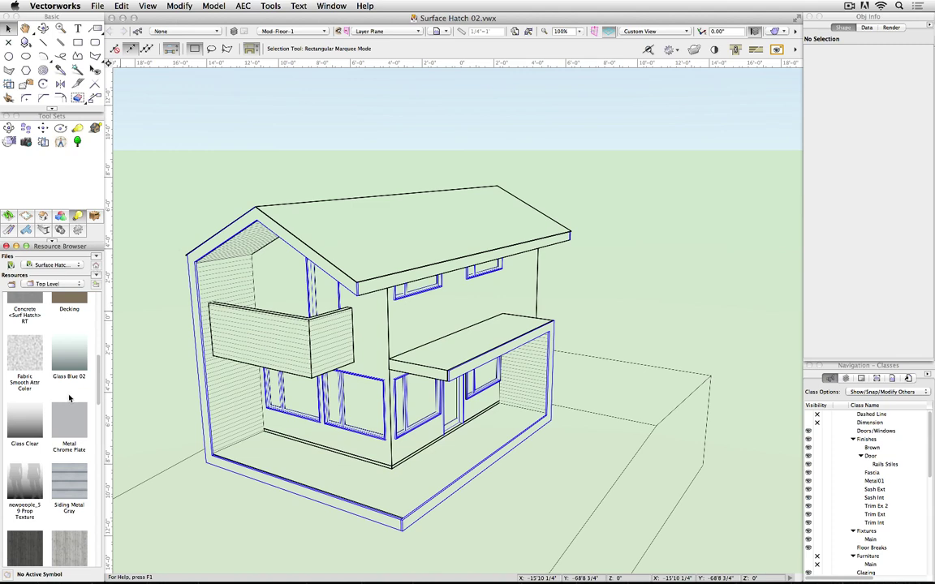
scroll(70, 398, "down", 3)
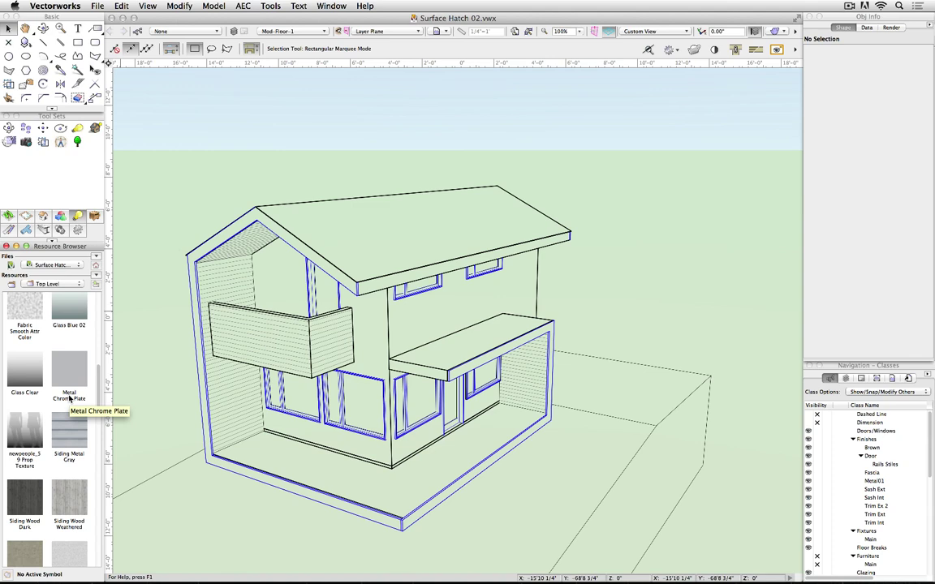
Edit the Siding Wood Dark texture and set its surface hatch to Hatch Siding
right_click(31, 493)
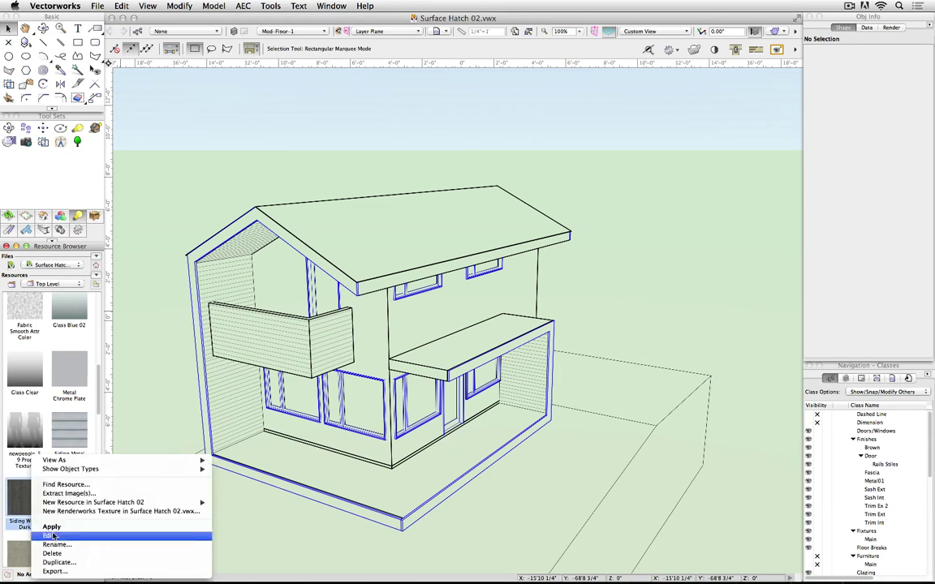
left_click(51, 527)
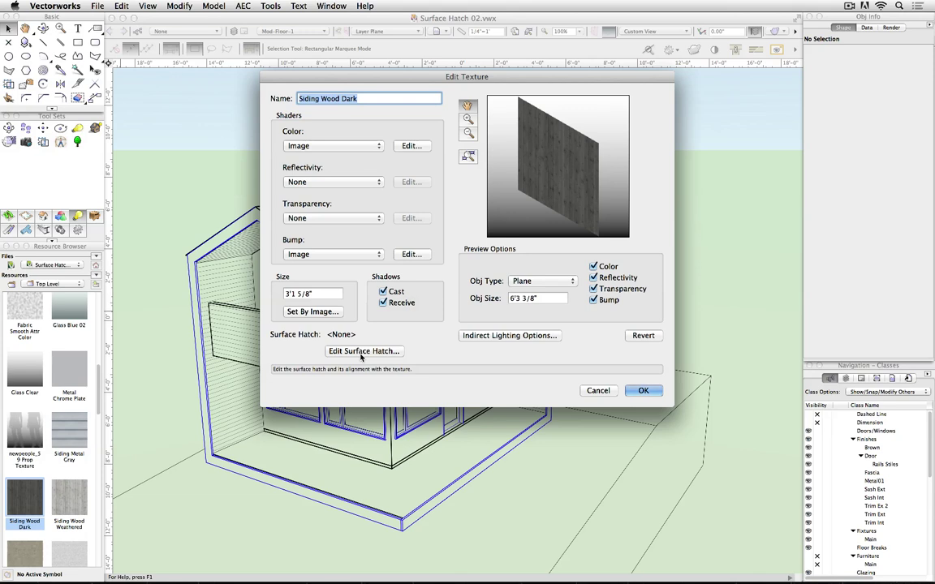
left_click(362, 352)
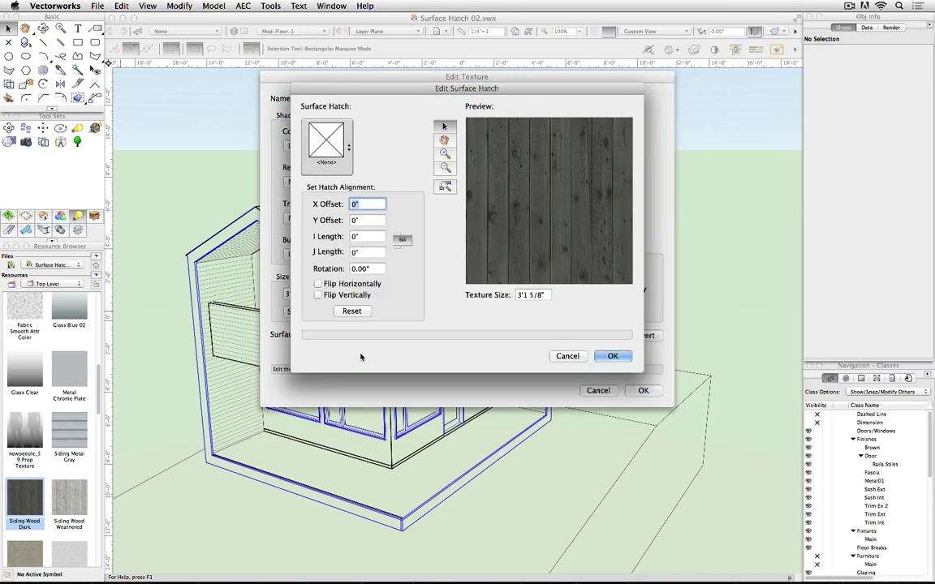
left_click(348, 154)
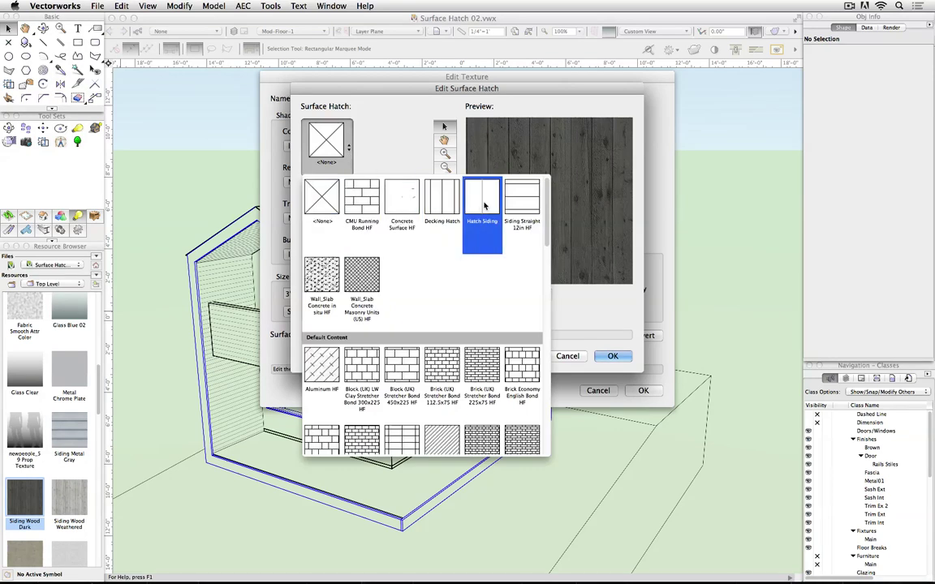
left_click(483, 206)
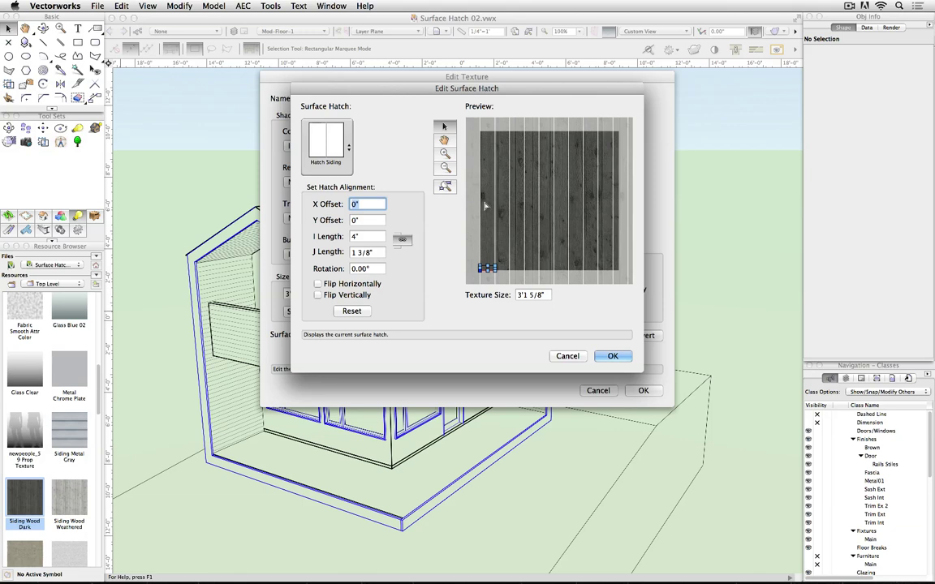
left_click(350, 151)
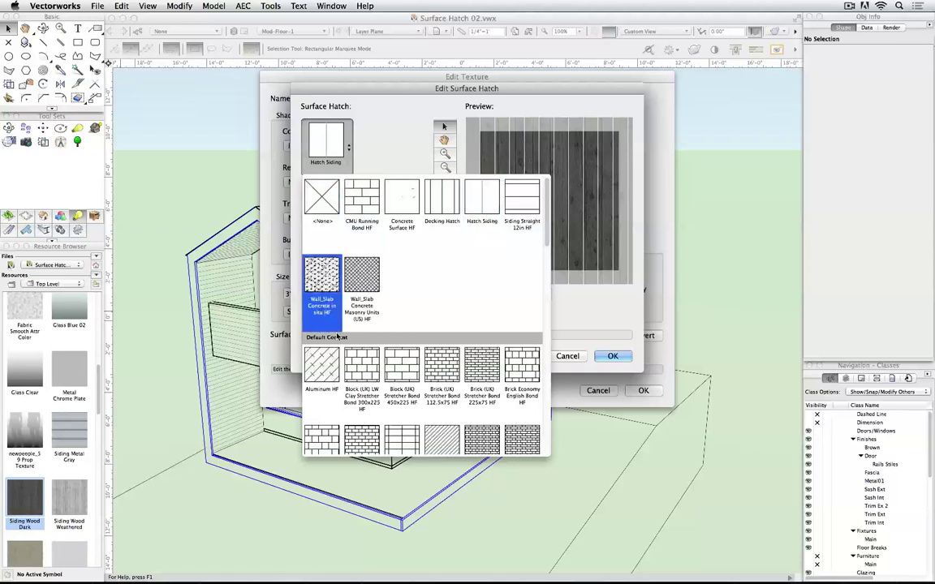
left_click(331, 375)
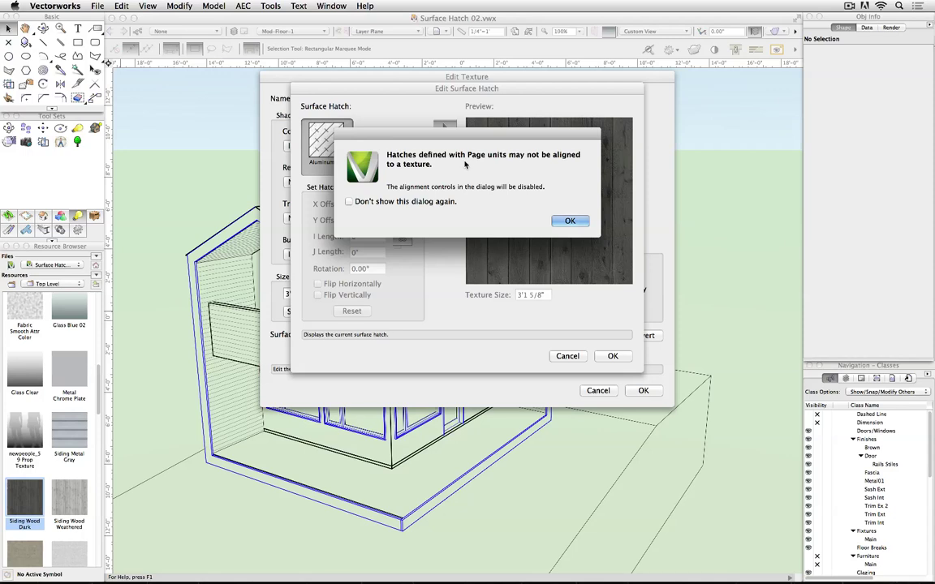
left_click(571, 219)
left_click(336, 138)
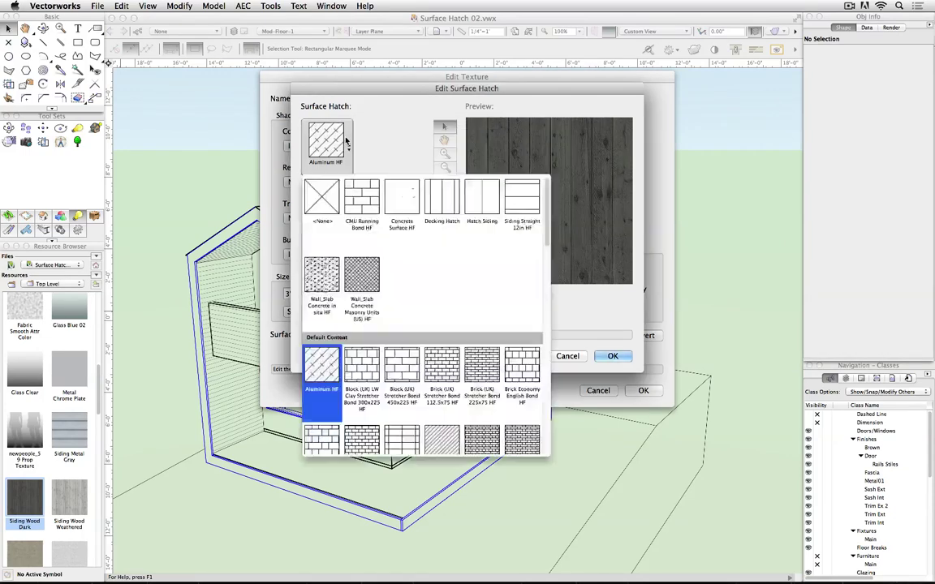
left_click(480, 196)
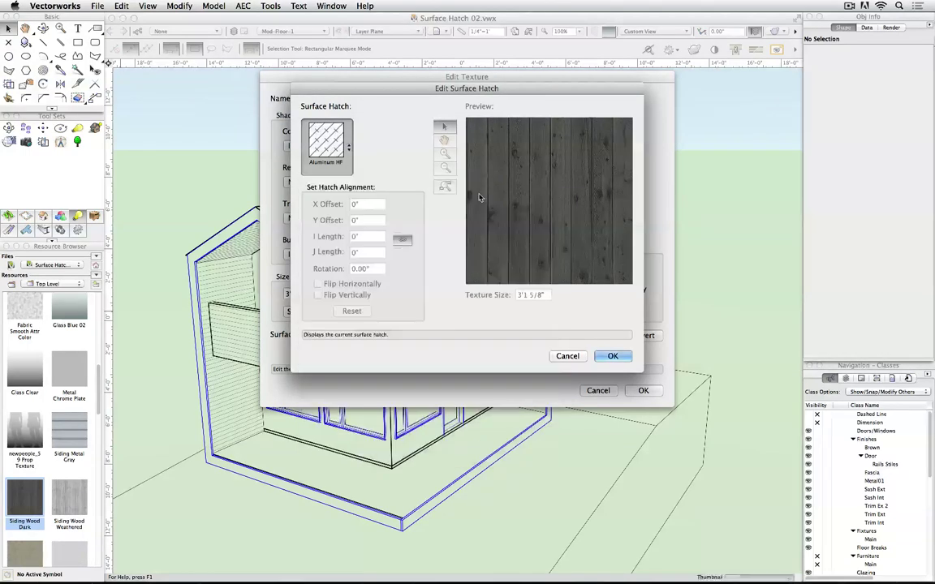
Stretch the siding hatch repeat to 4 7/8" by 1 3/4" to fit the boards and accept both dialogs
left_click(443, 156)
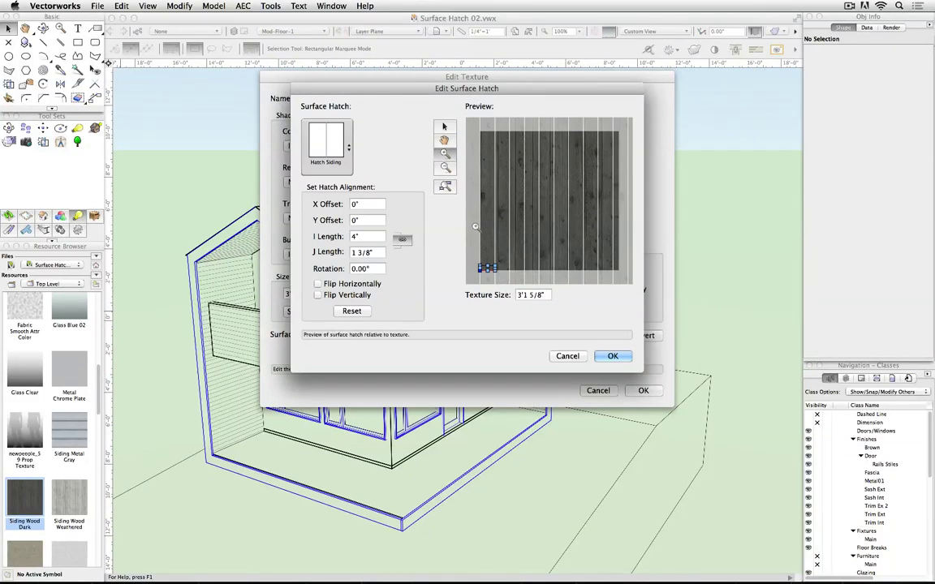
left_click_drag(475, 227, 517, 280)
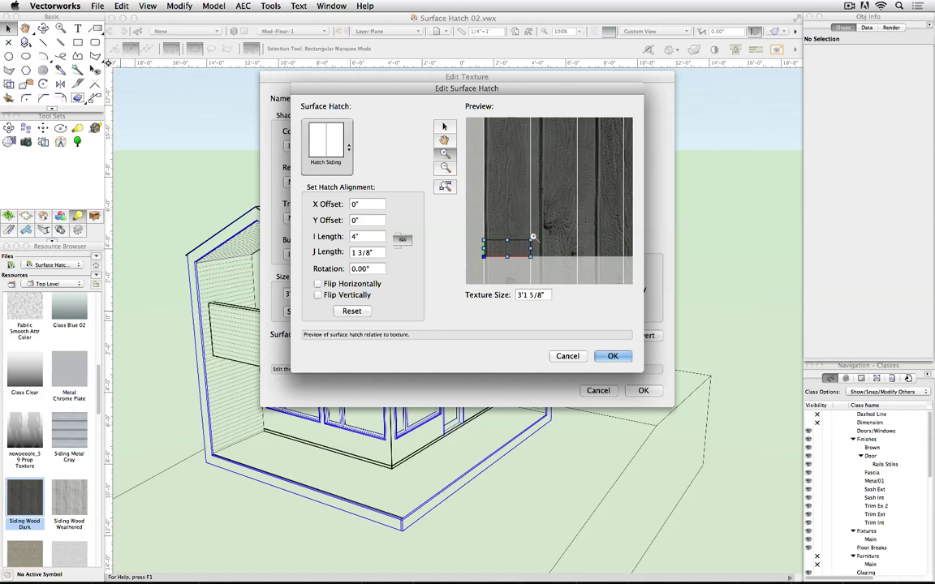
left_click(444, 127)
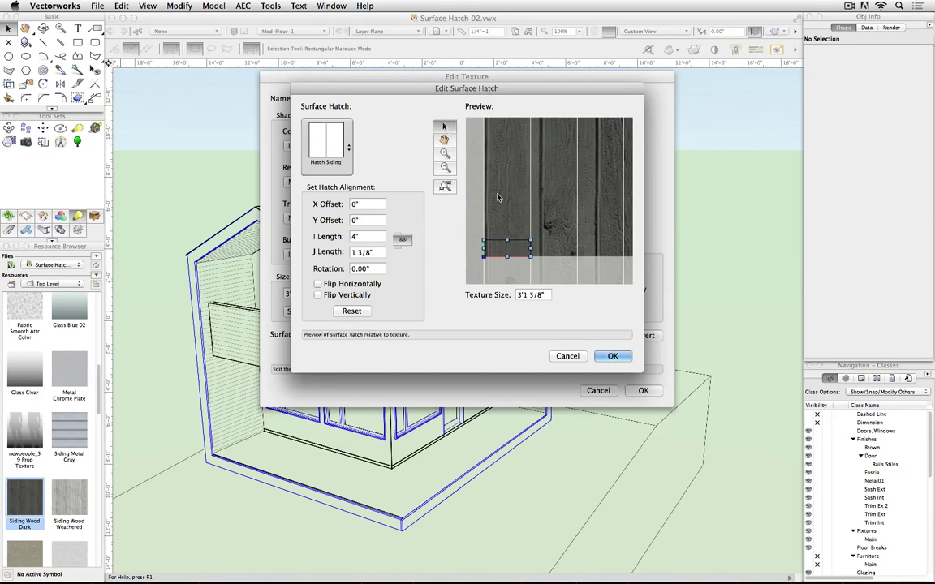
left_click_drag(531, 240, 540, 237)
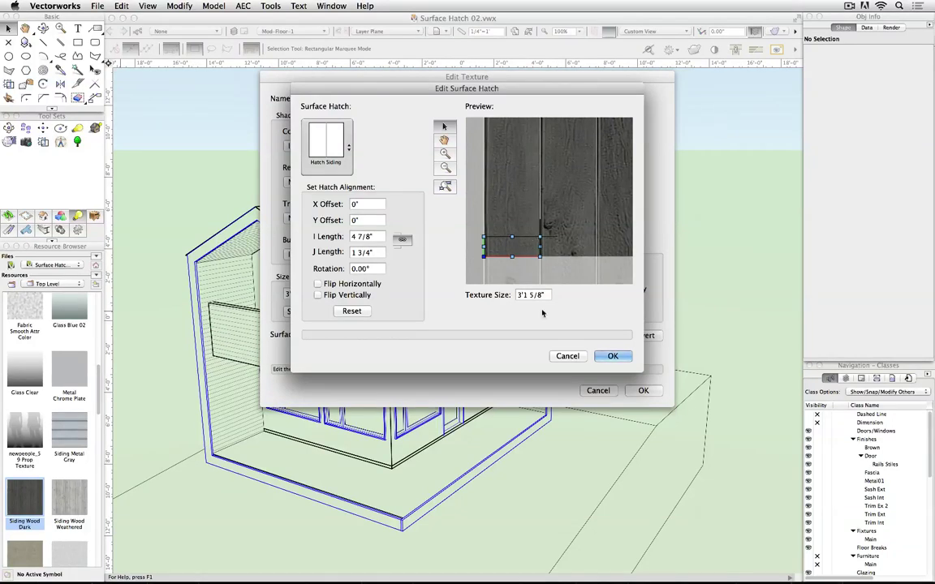
left_click(612, 355)
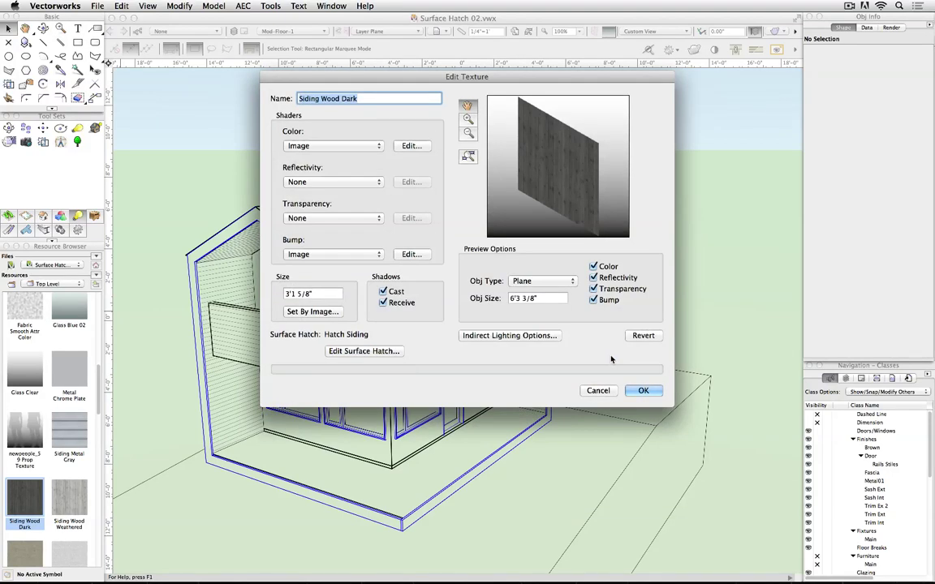
left_click(643, 391)
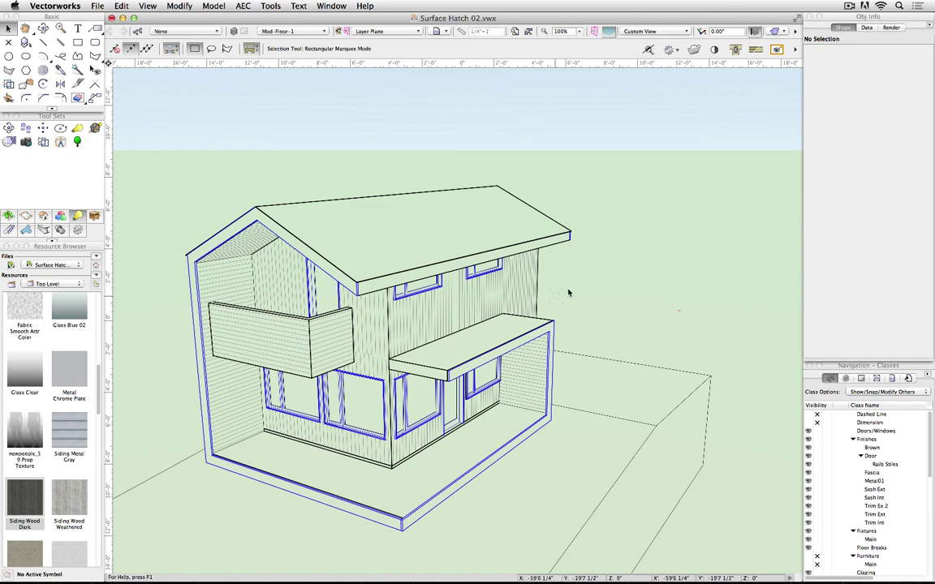
Bring up Line Render Options from the Render Mode menu
left_click(784, 33)
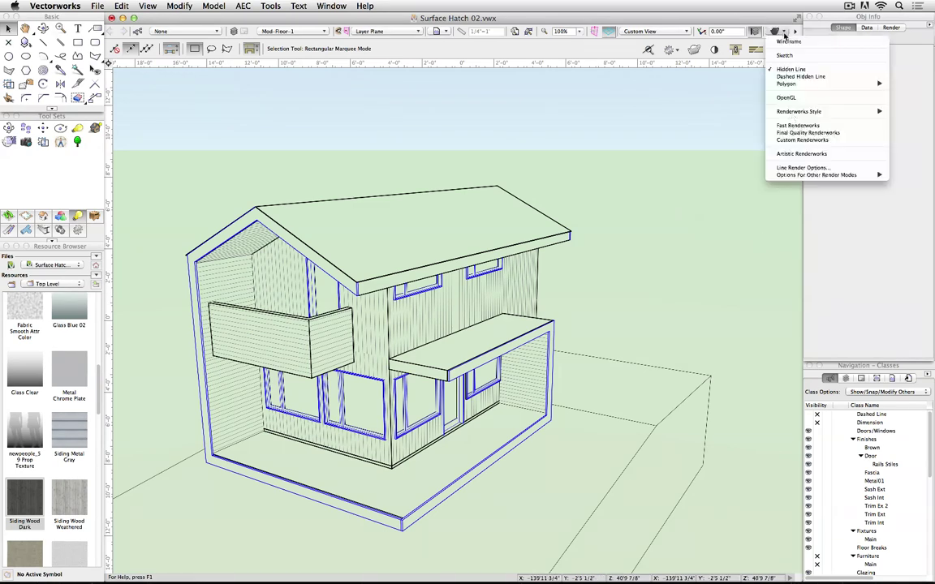
left_click(798, 168)
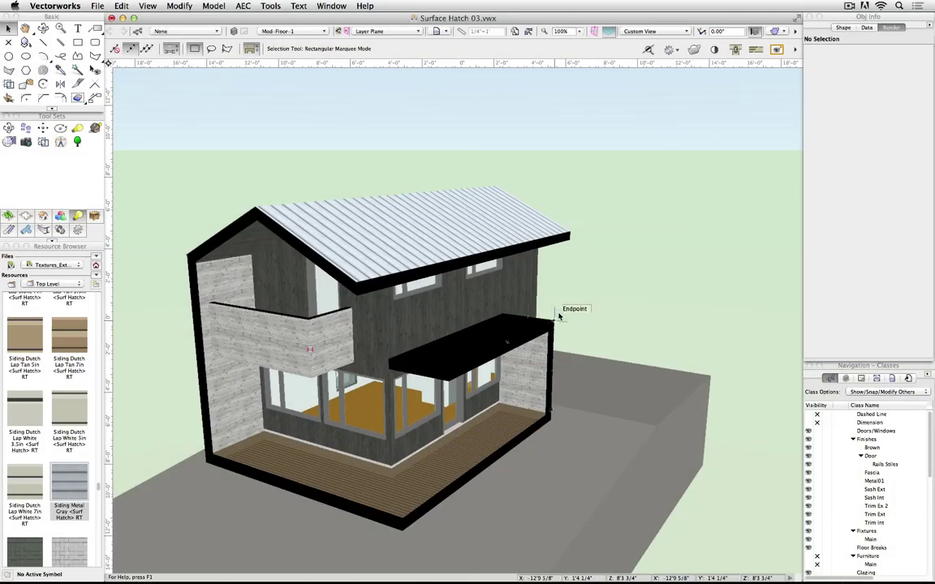
Select the roof face and the Siding Metal Gray <Surf Hatch> RT texture in the library
left_click(529, 220)
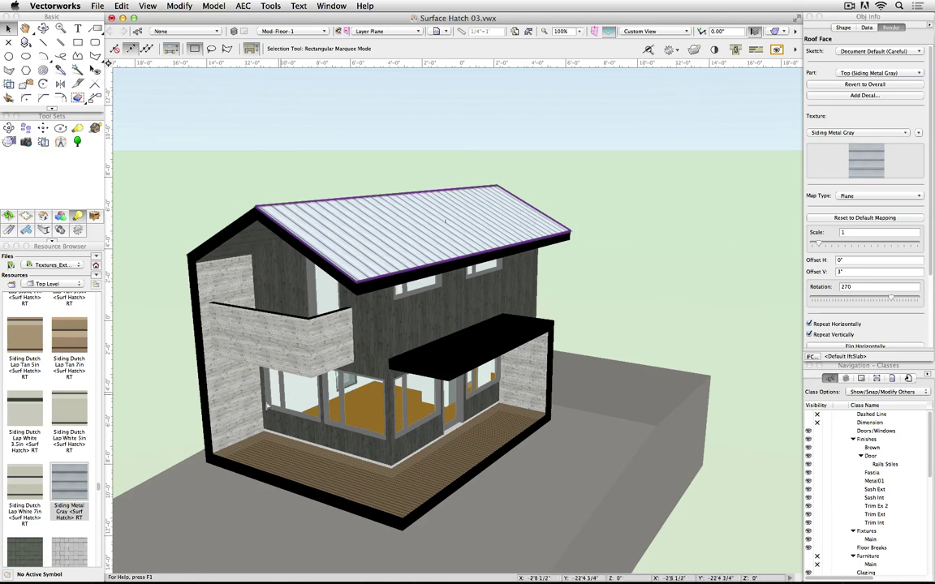
left_click(78, 489)
left_click(78, 489)
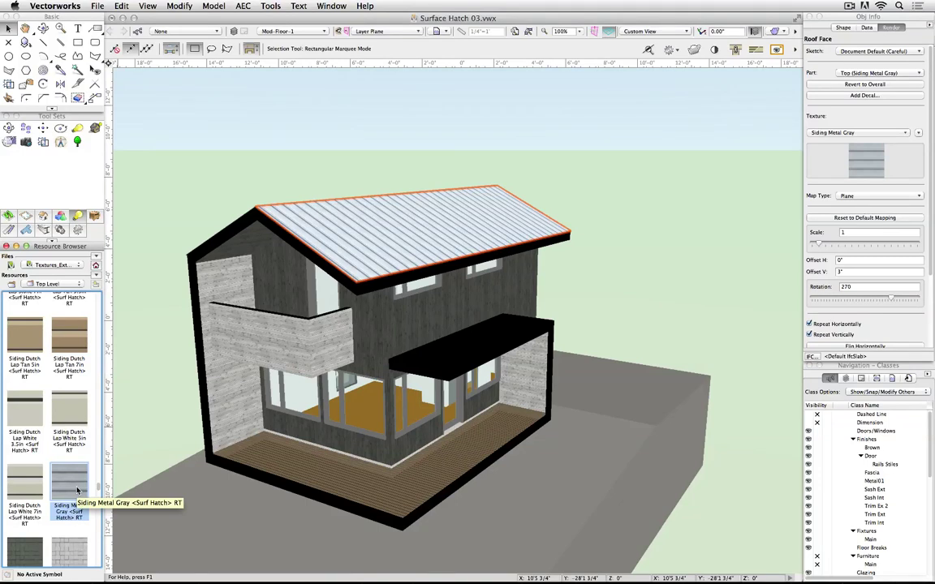
Import Siding Metal Gray <Surf Hatch> RT into the current file and check the roof face's Texture list
right_click(77, 489)
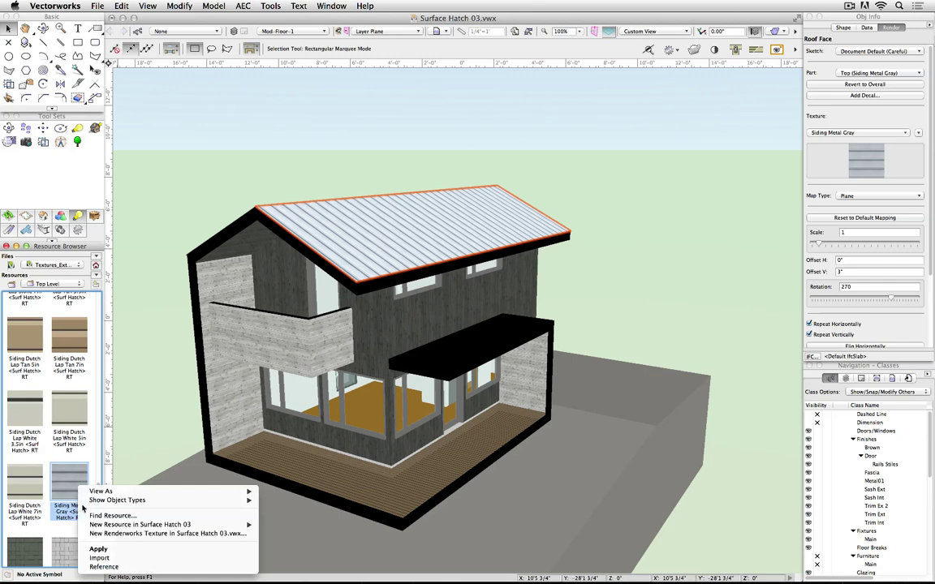
left_click(106, 559)
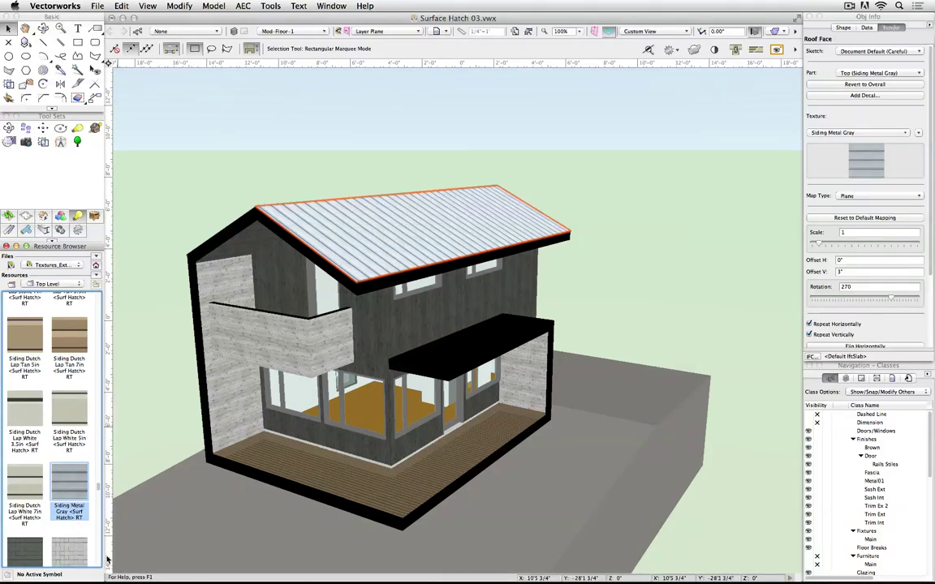
left_click(95, 266)
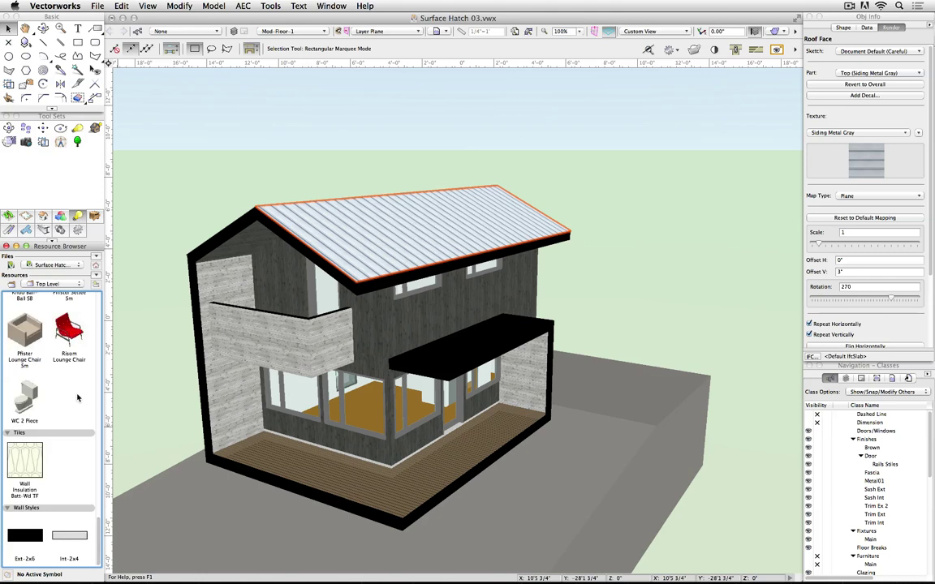
scroll(78, 398, "up", 2)
scroll(78, 399, "up", 10)
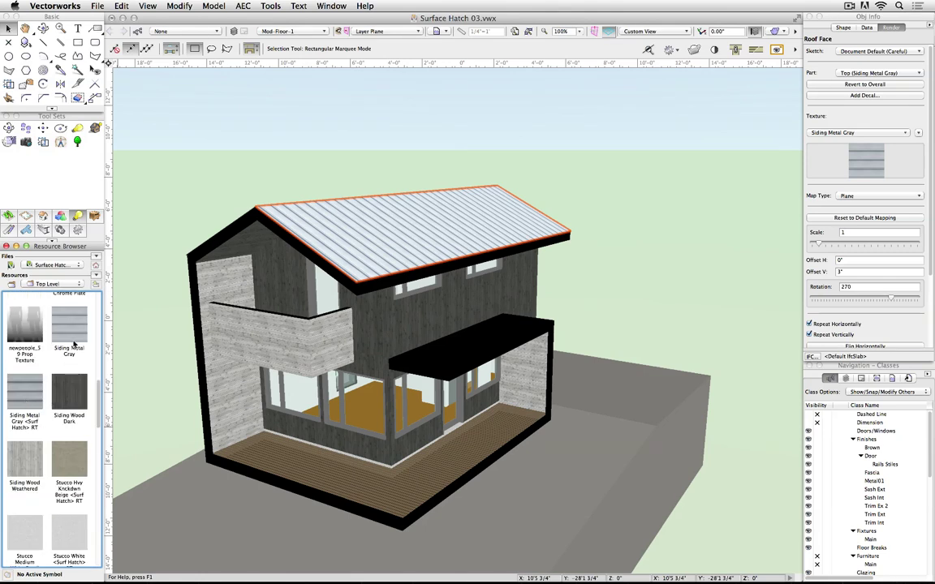
left_click(894, 133)
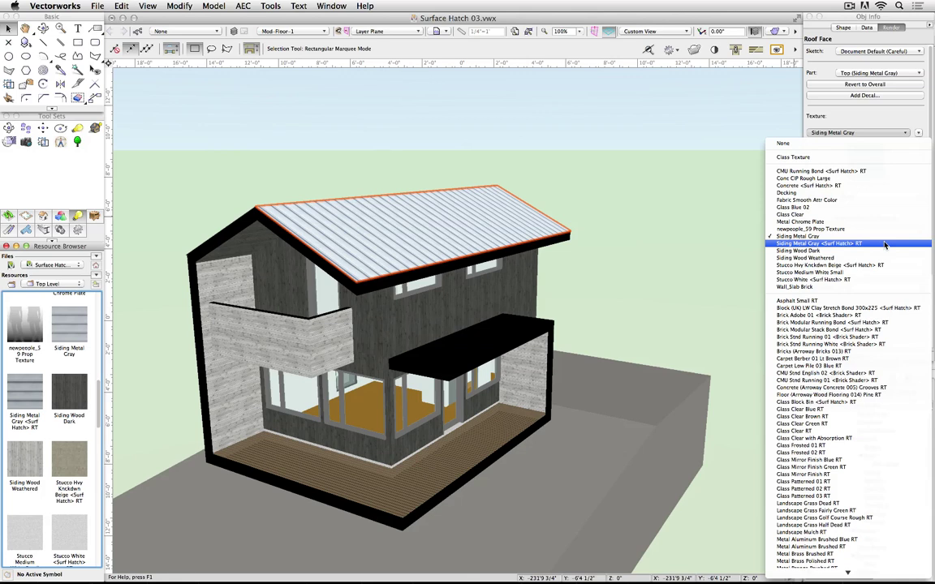
Leave the roof texture unchanged and delete the imported Siding Metal Gray <Surf Hatch> RT texture, confirming with Yes
left_click(676, 219)
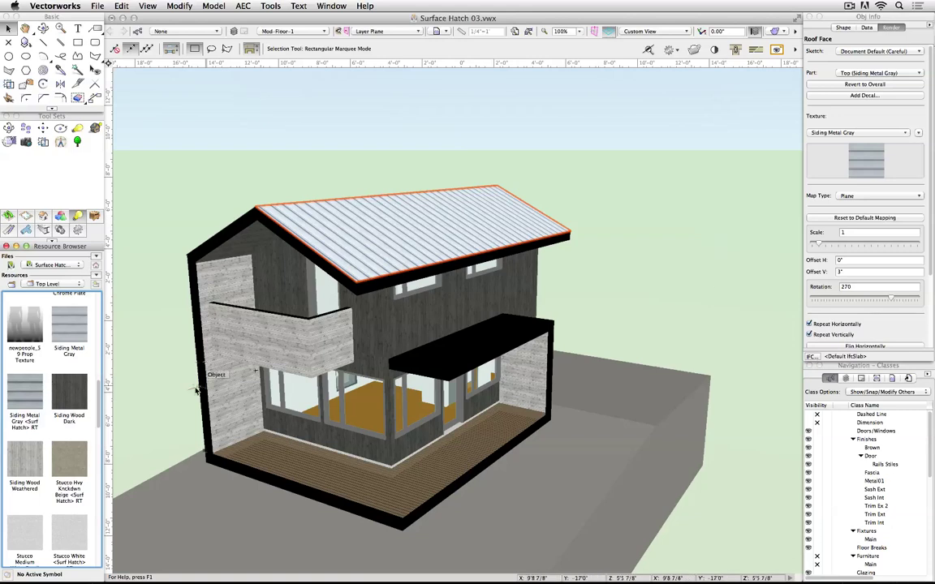
left_click(23, 425)
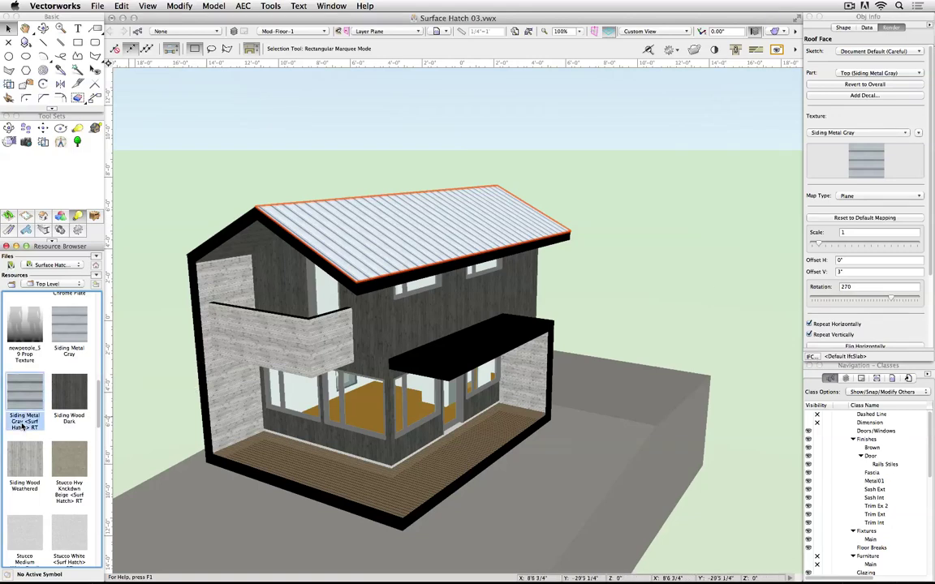
left_click(24, 424)
key("super+c")
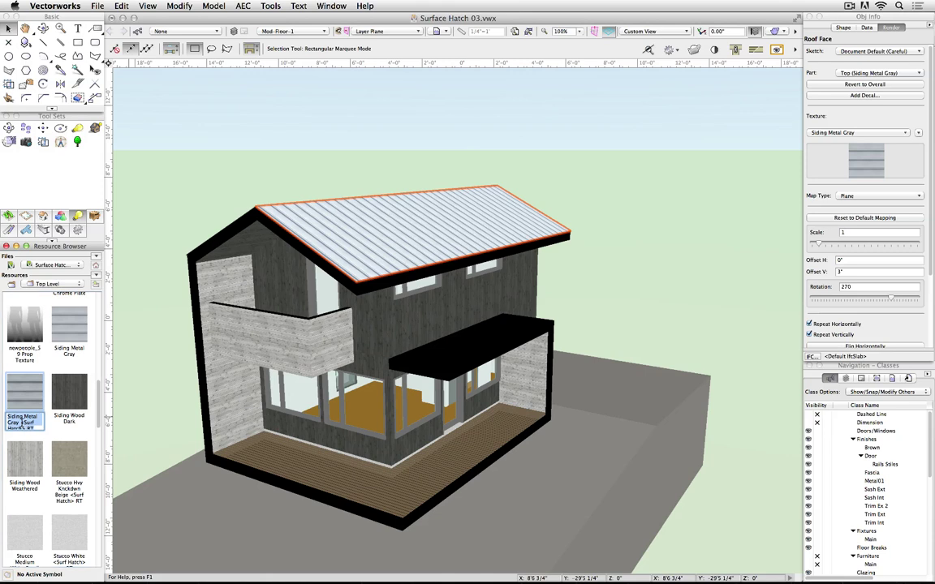
key("Return")
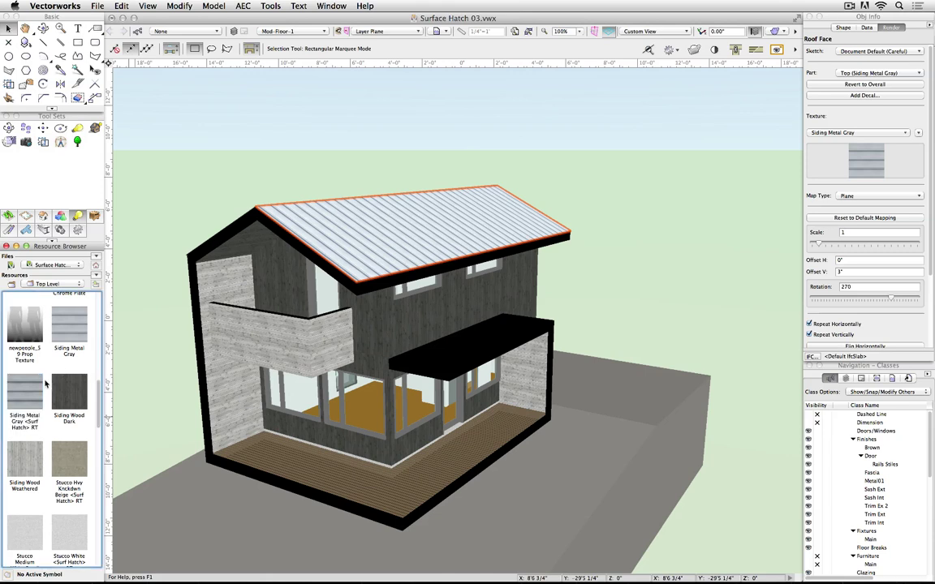
left_click(32, 393)
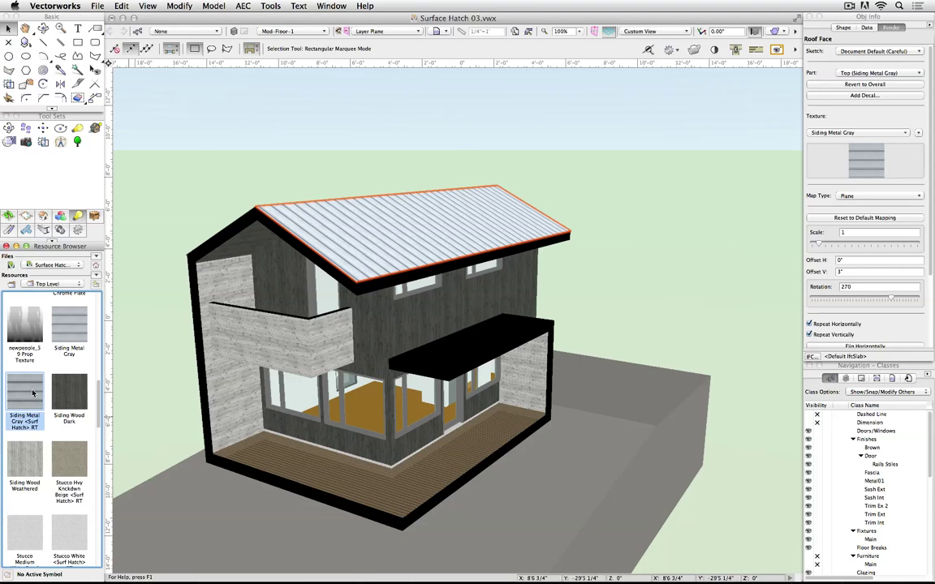
key("Delete")
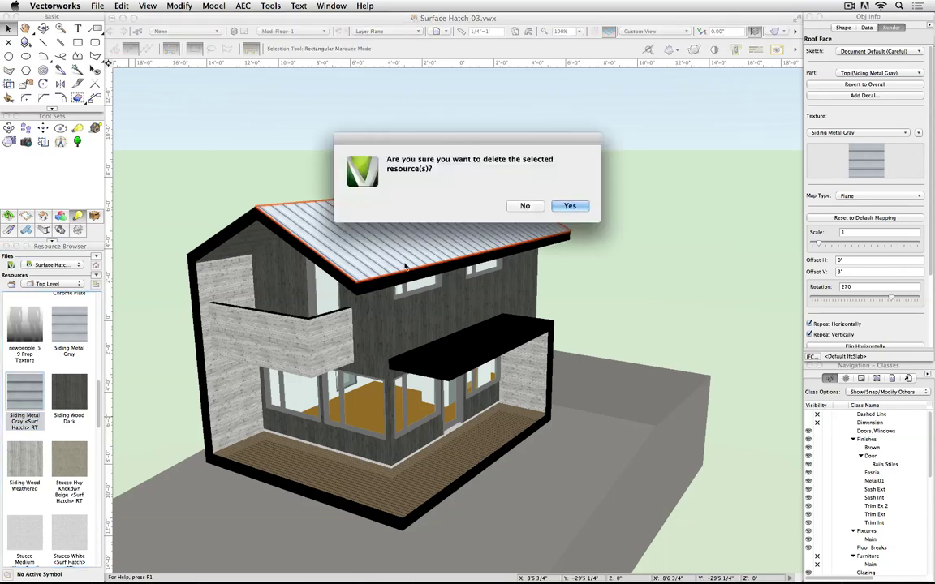
left_click(569, 205)
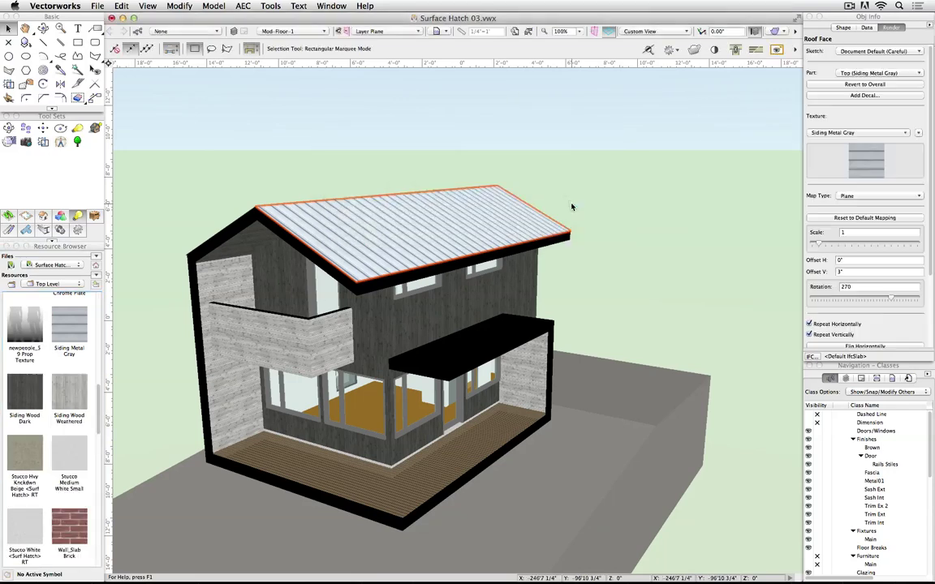
Rename the roof's Siding Metal Gray texture to 'Siding Metal Gray <Surf Hatch> RT'
left_click(70, 340)
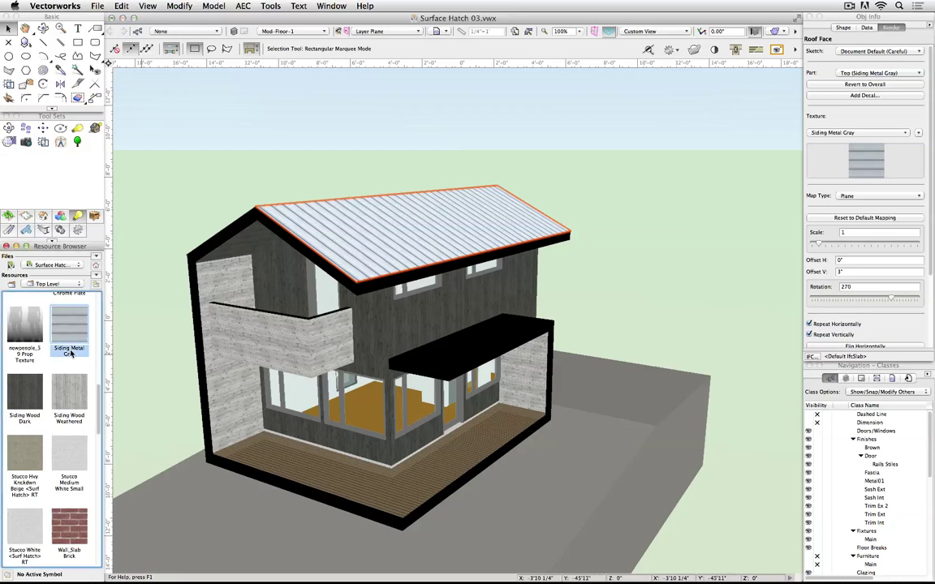
left_click(70, 350)
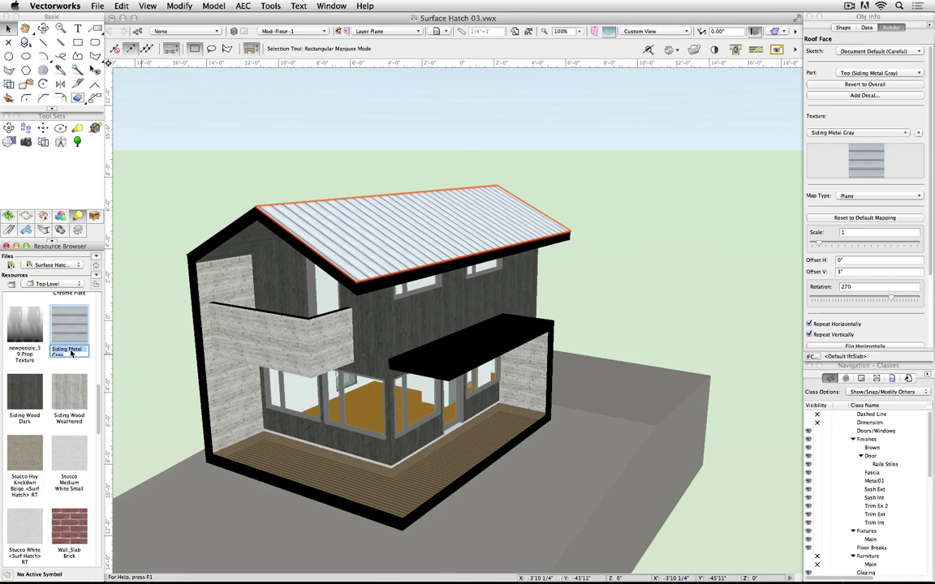
key("Right")
key("Return")
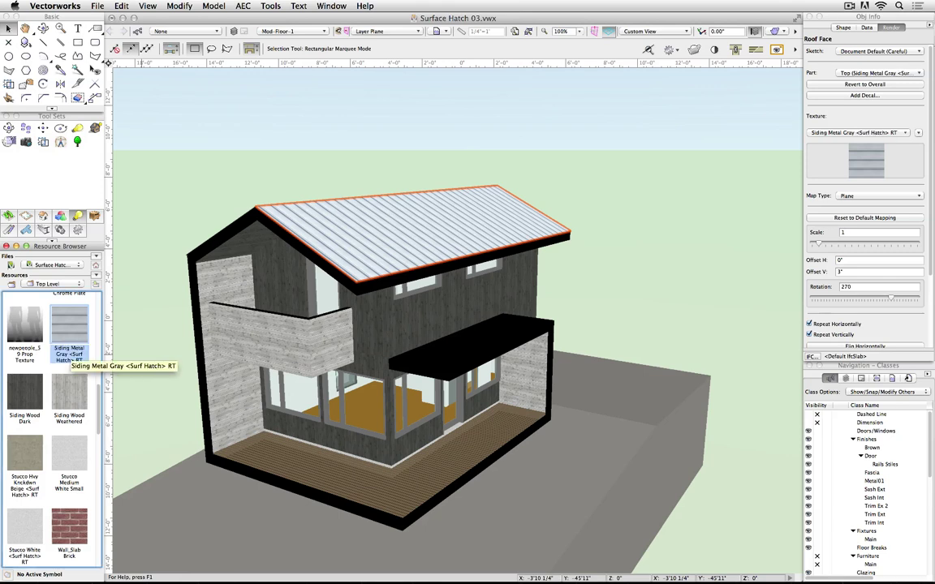
left_click(96, 276)
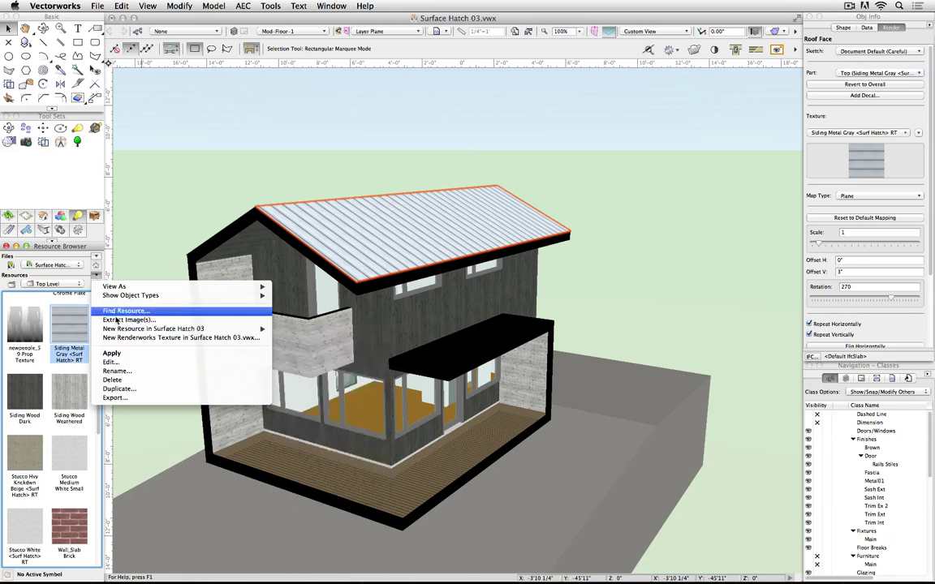
Search the resource libraries for Siding Metal Gray <Surf Hatch> RT and open its library file
left_click(162, 311)
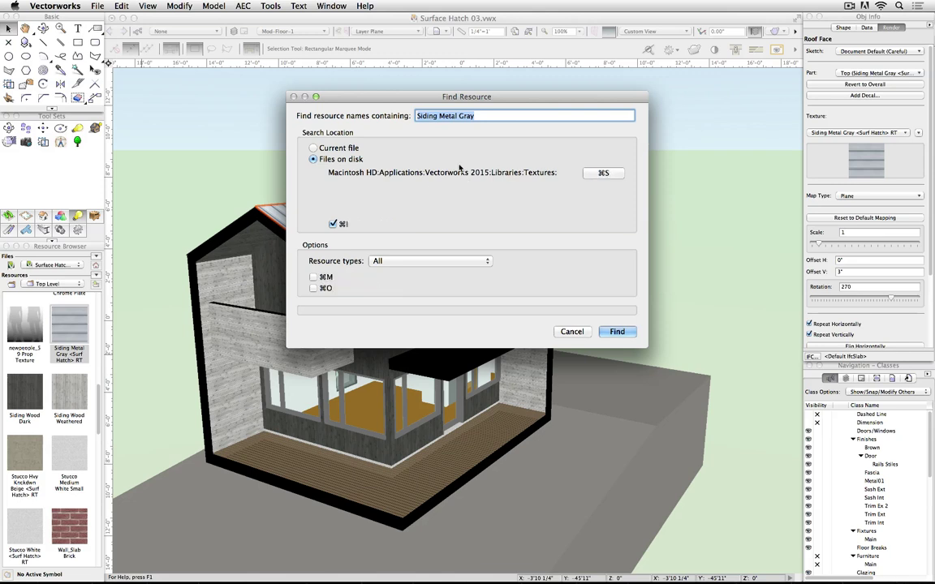
key("super+v")
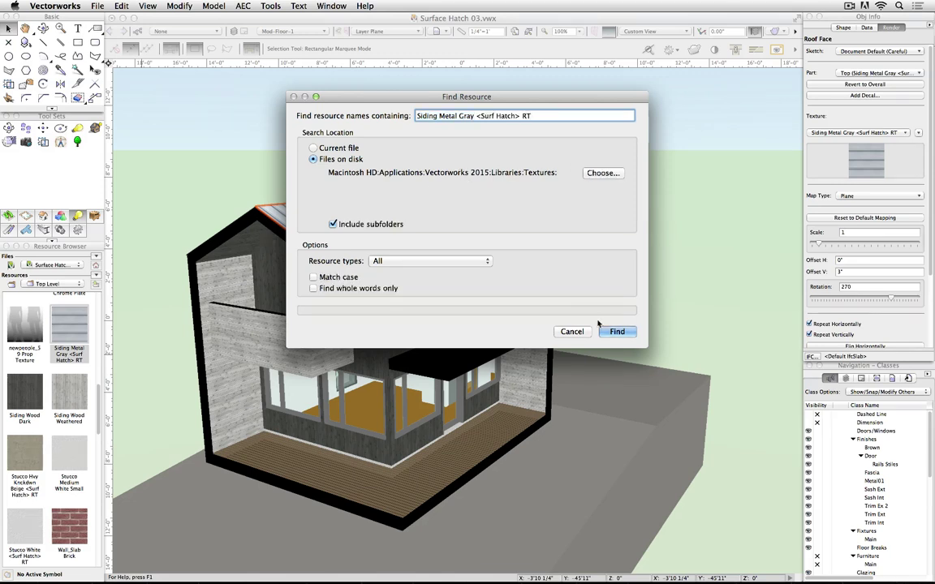
left_click(614, 332)
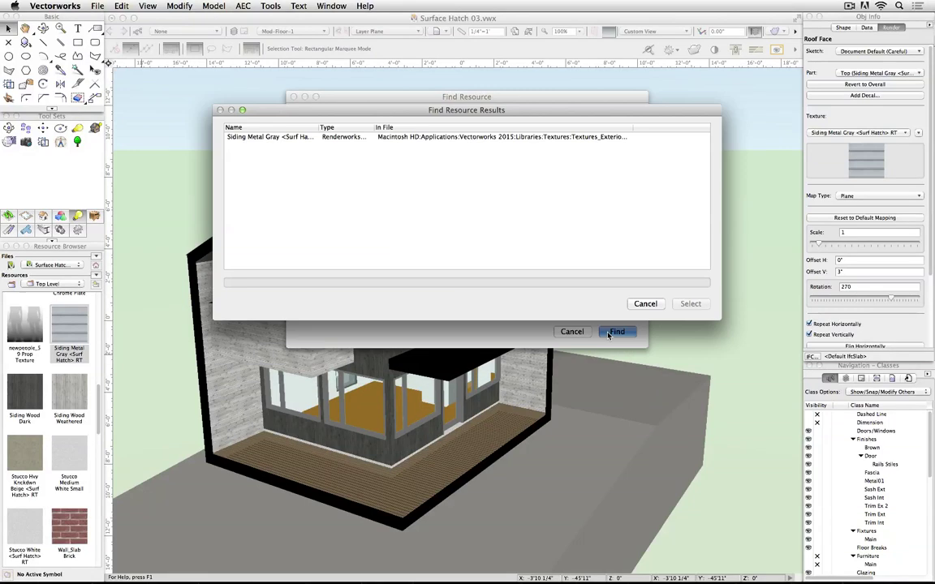
double_click(532, 138)
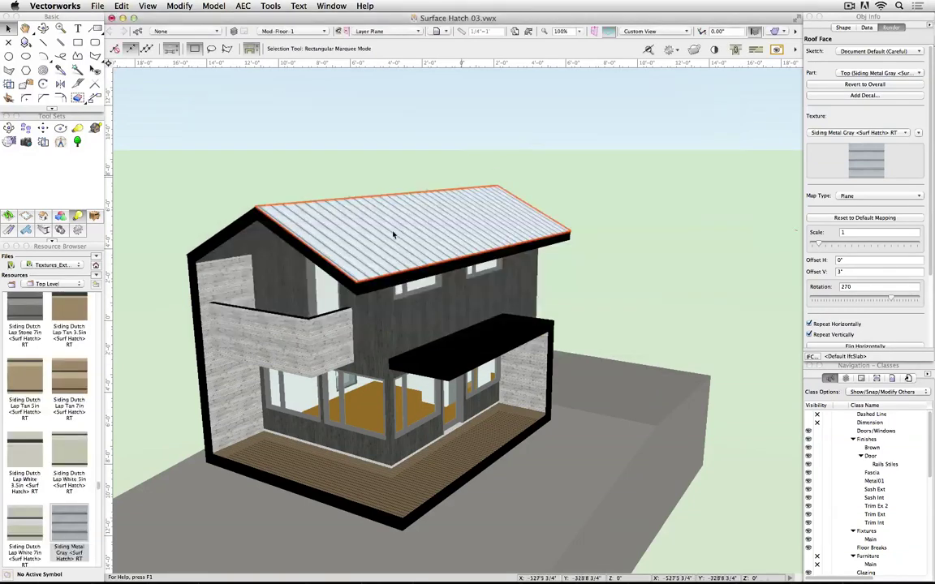
Import the texture, replace the roof's existing one, and show it in Hidden Line rendering
right_click(78, 517)
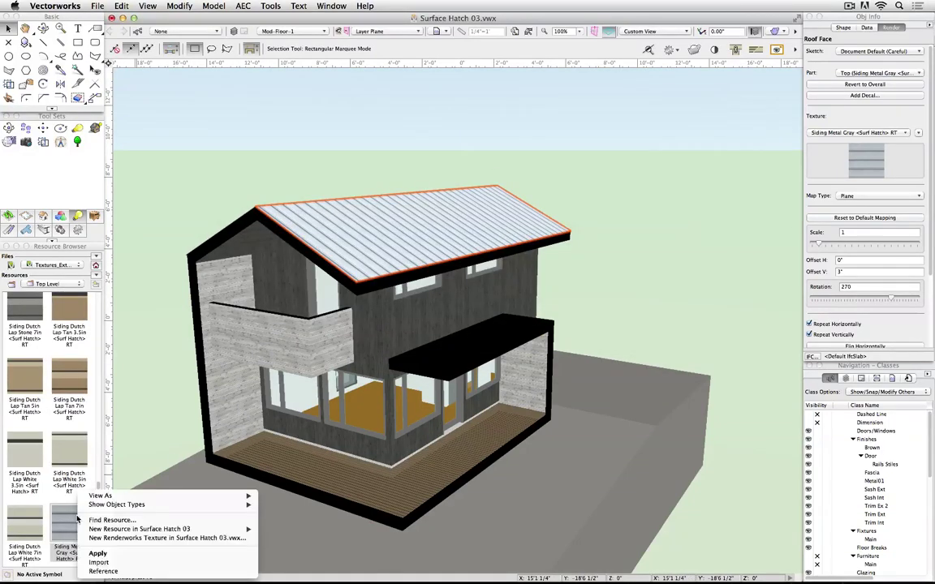
left_click(99, 562)
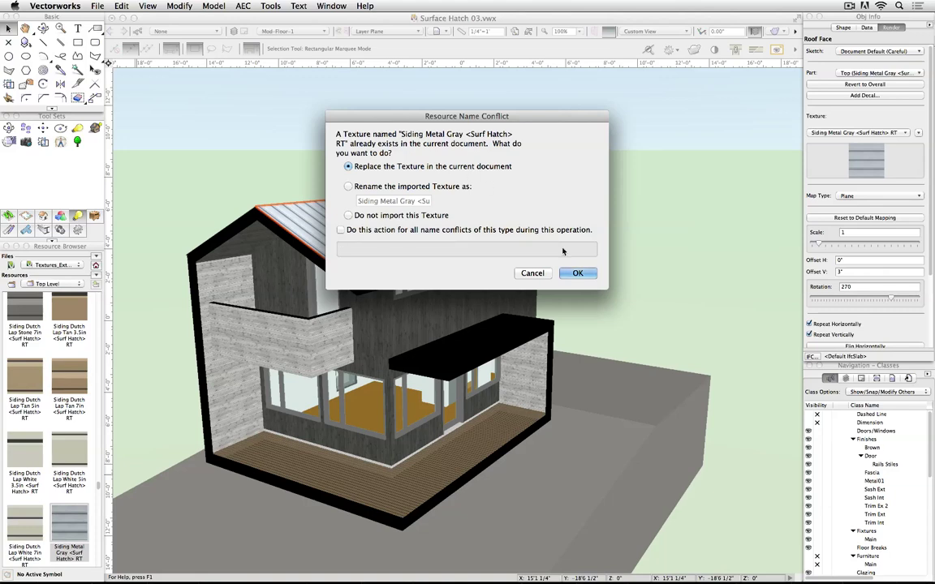
left_click(576, 272)
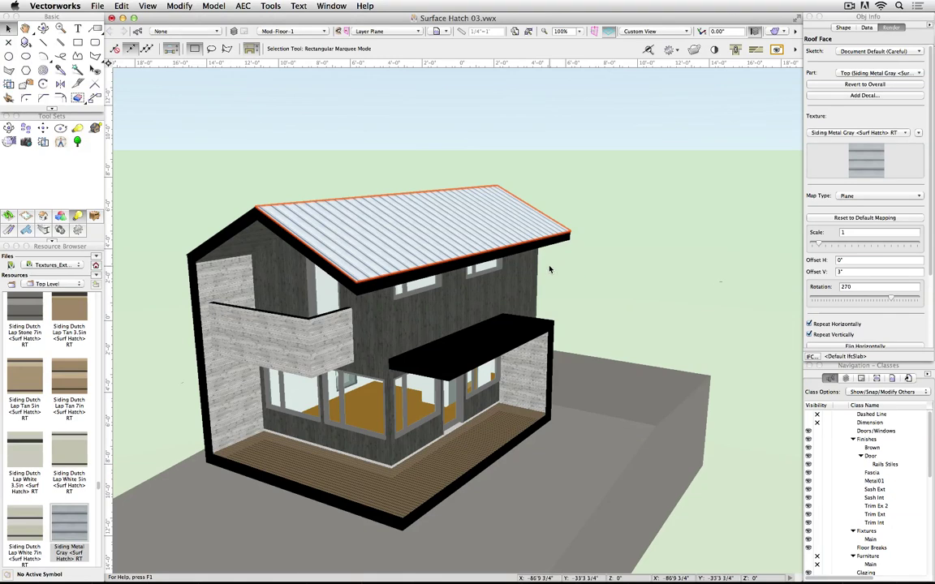
key("super+shift+h")
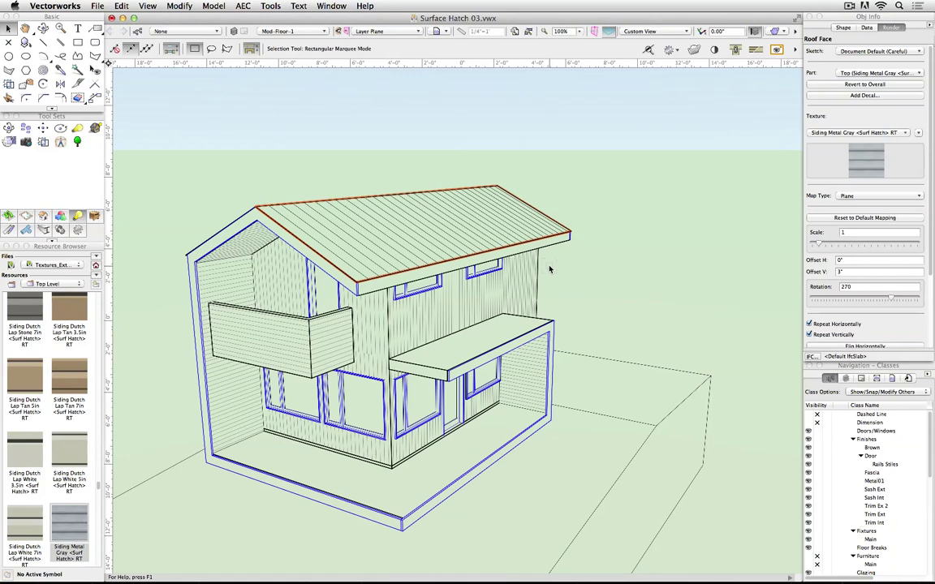
left_click(549, 269)
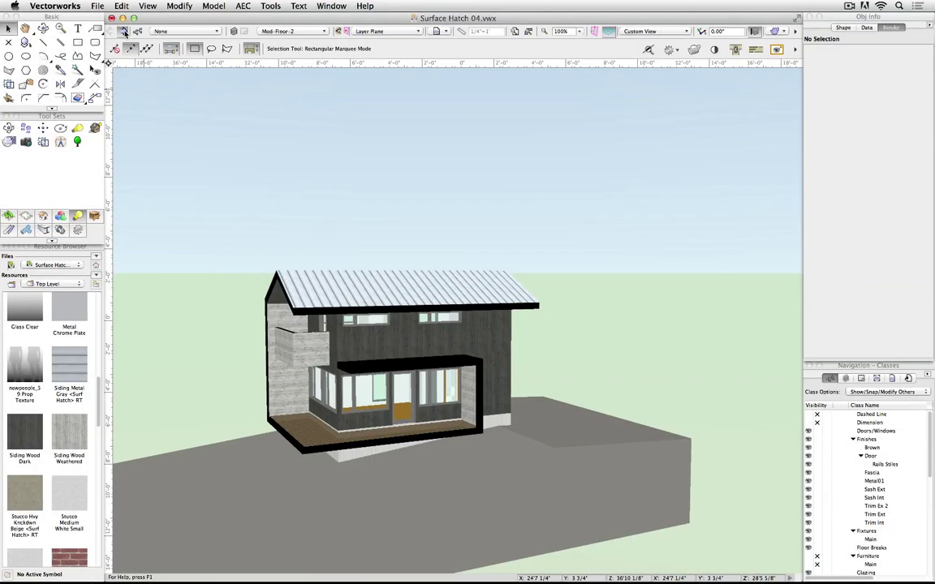
Zoom in on the roof eave and upper dark wall, preview Hidden Line, then return to OpenGL
left_click(123, 31)
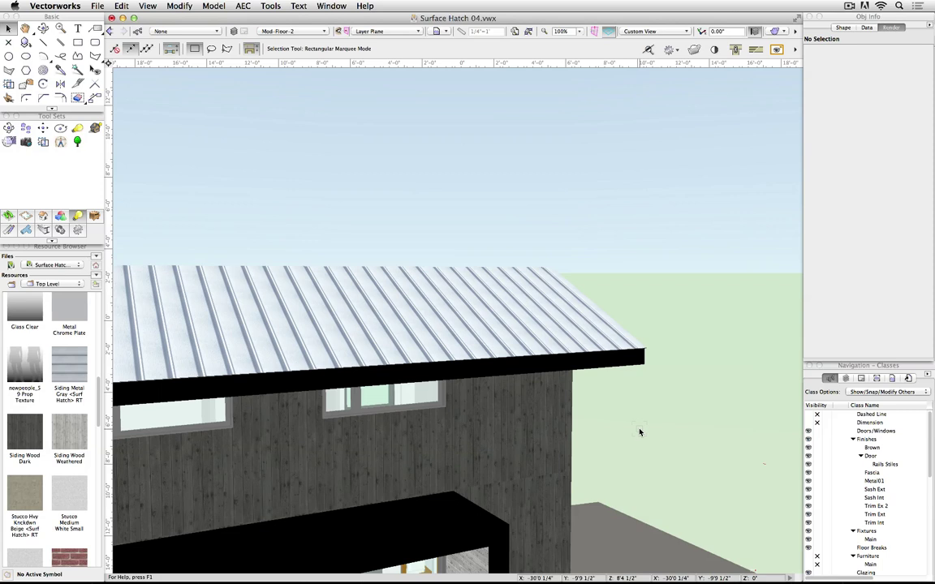
key("super+shift+w")
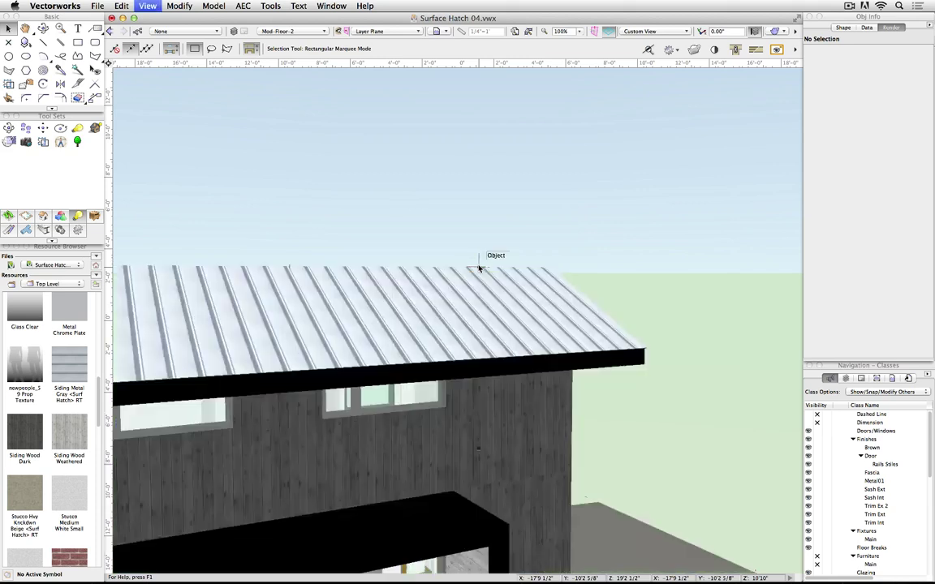
key("super+shift+g")
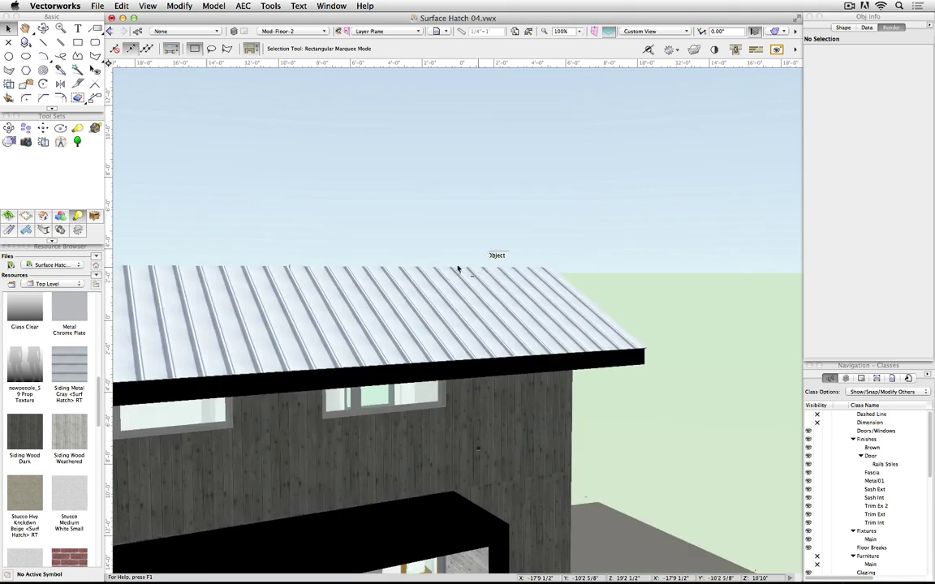
Convert the upper wall's wood siding mapping to Plane and align its frame to the wall corner
left_click(9, 85)
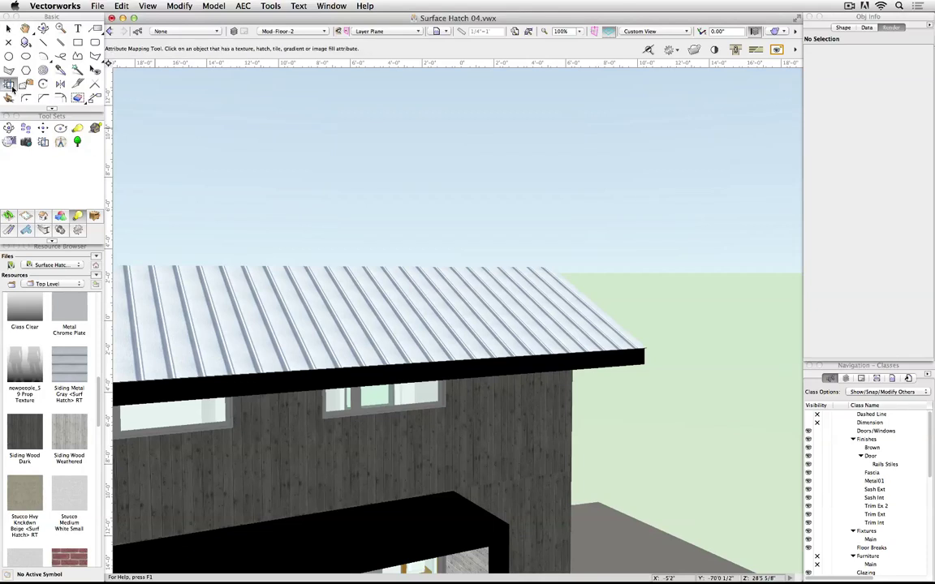
left_click(551, 465)
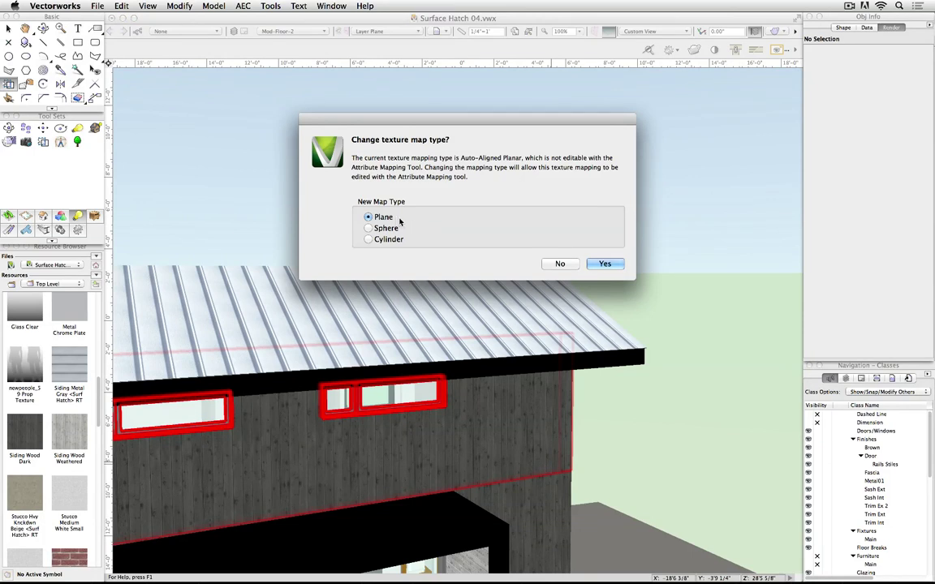
left_click(604, 266)
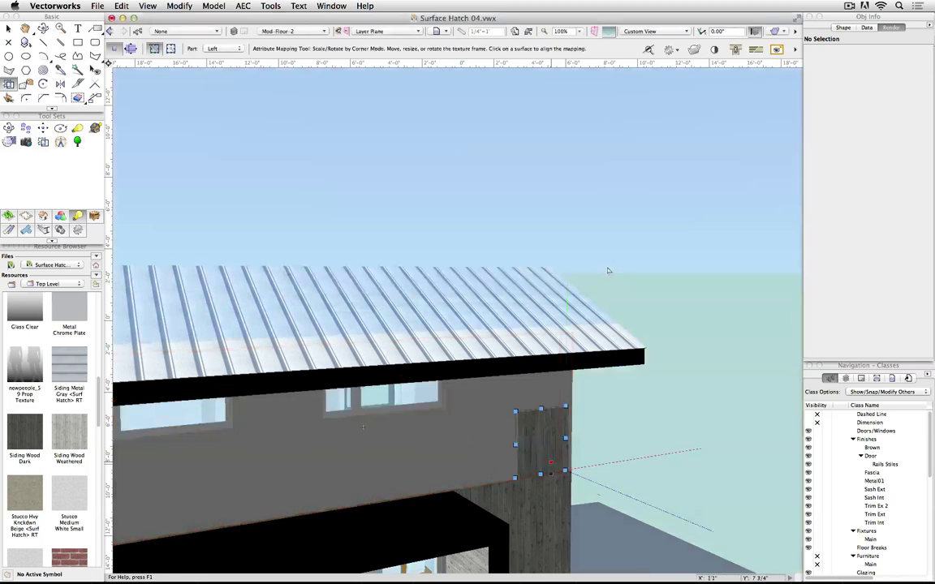
left_click(117, 49)
left_click(116, 50)
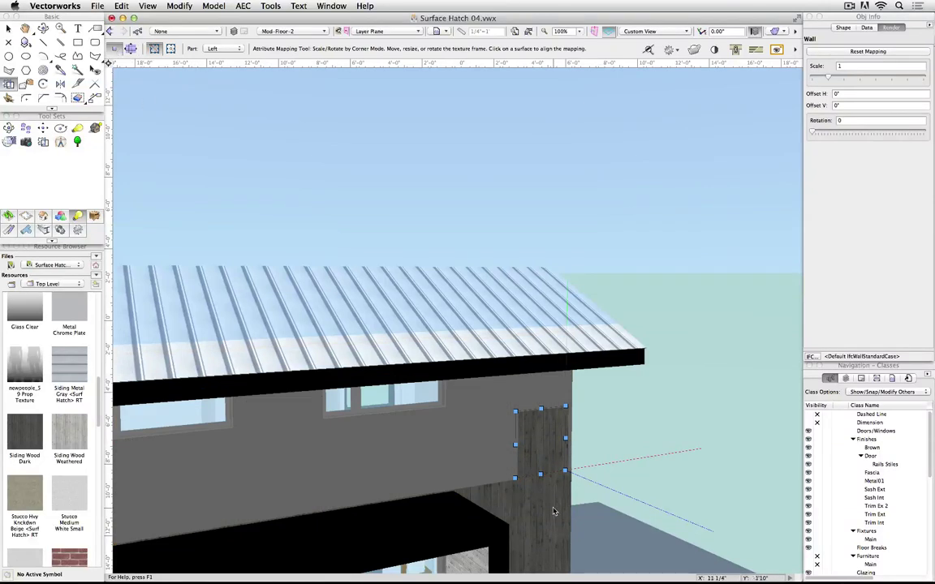
scroll(554, 518, "up", 5)
scroll(550, 511, "up", 2)
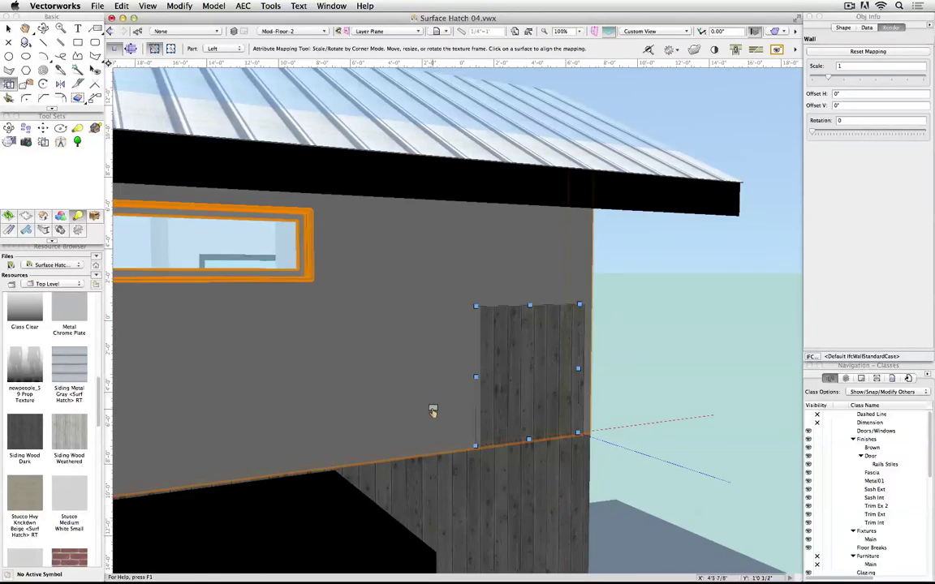
left_click(429, 412)
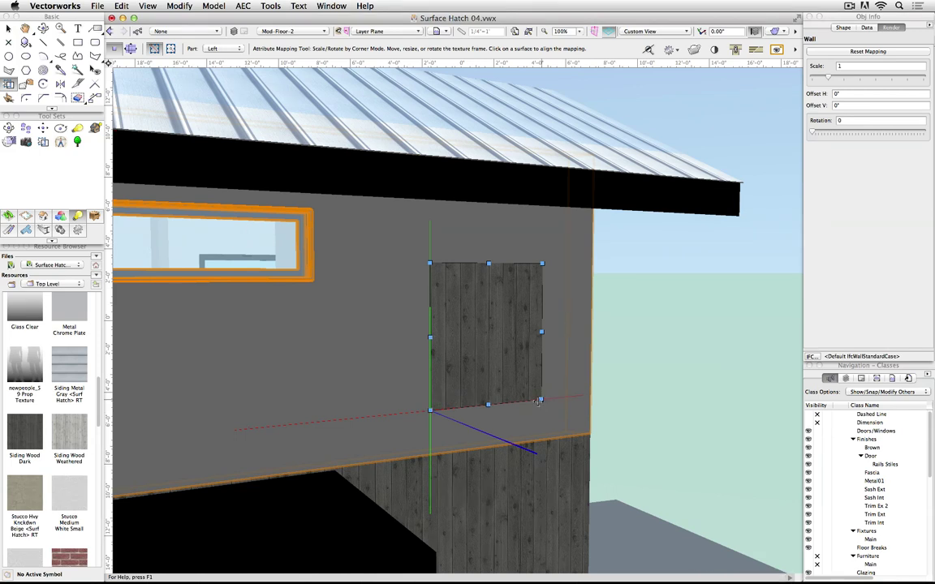
left_click_drag(537, 401, 592, 434)
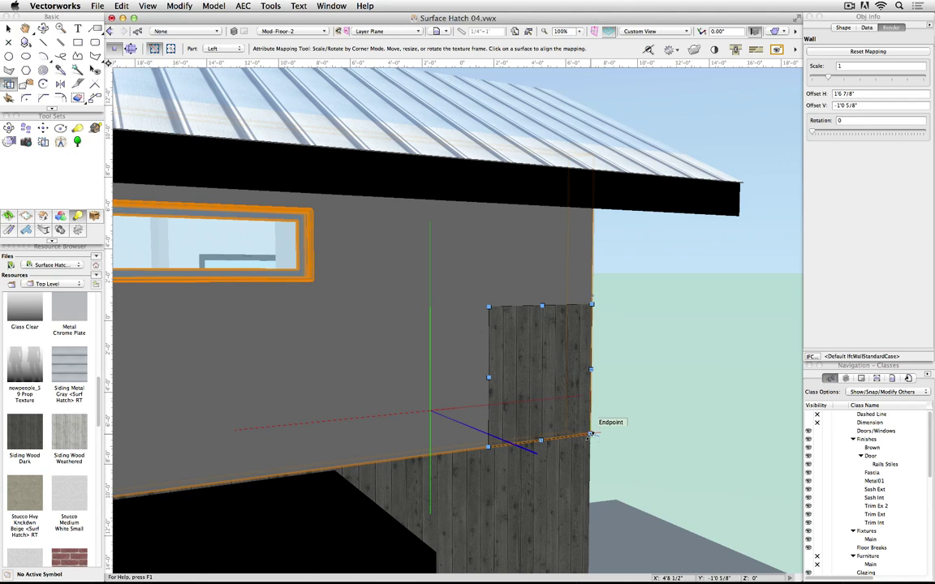
Set the lower wall surface to Plane mapping, aligned to the corner at 2 7/8" and -1'8 1/8"
left_click(572, 490)
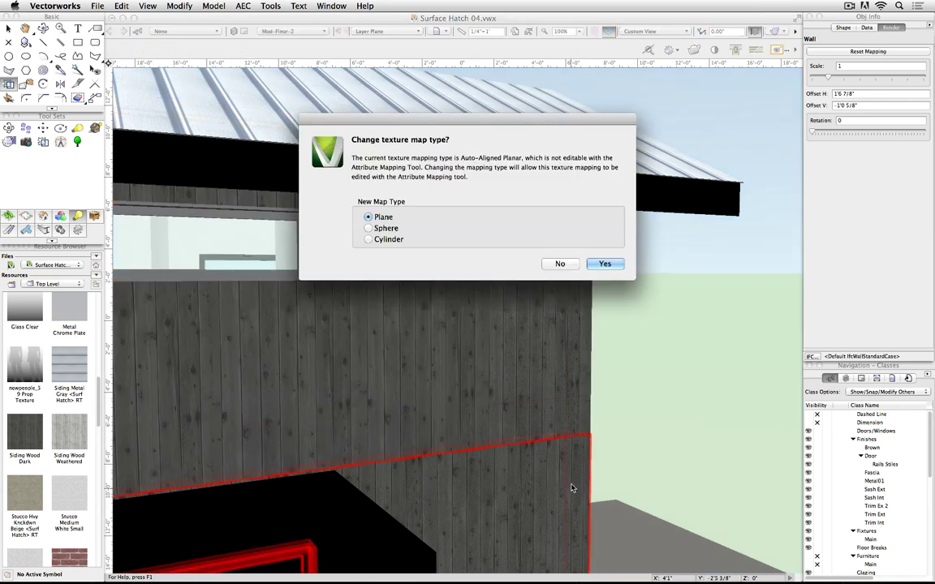
left_click(605, 264)
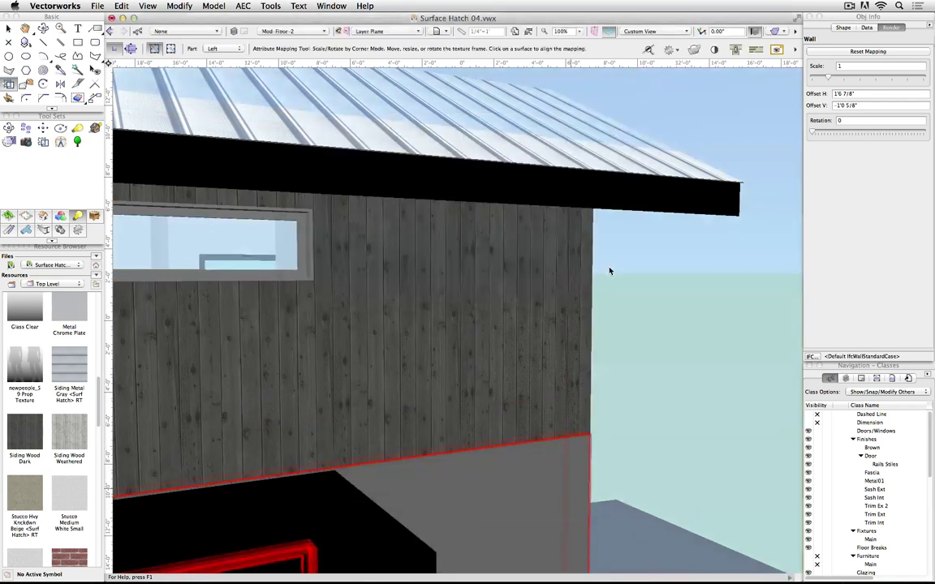
left_click(482, 518)
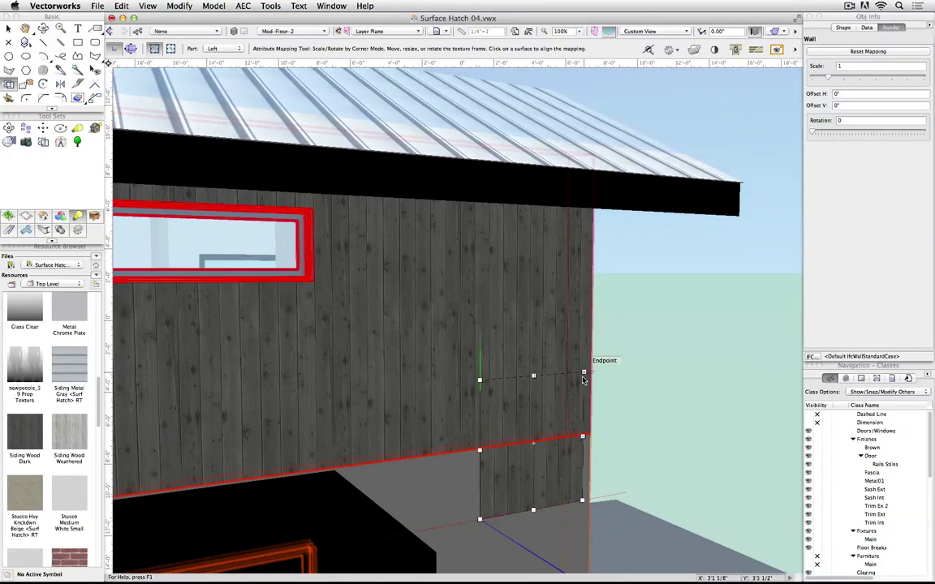
left_click_drag(574, 415, 589, 435)
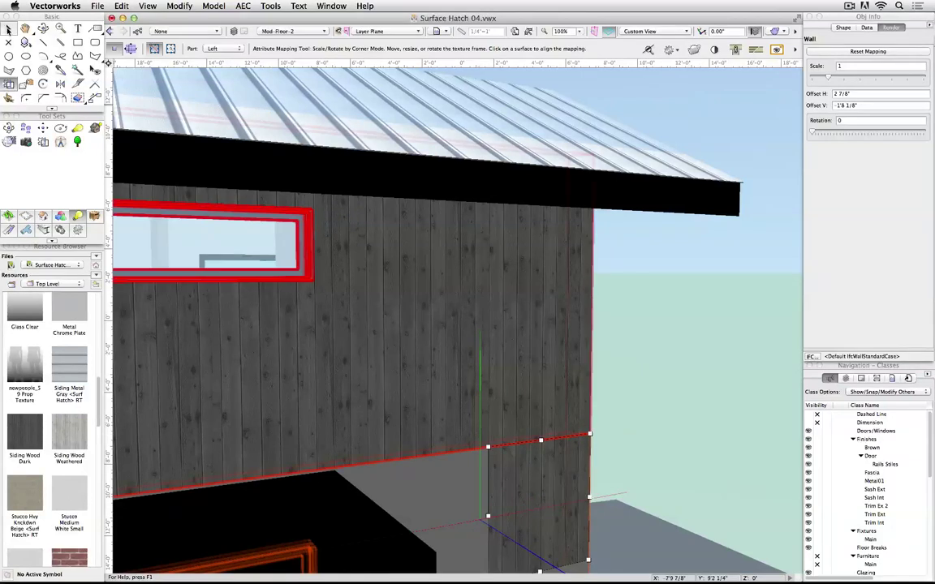
left_click(9, 30)
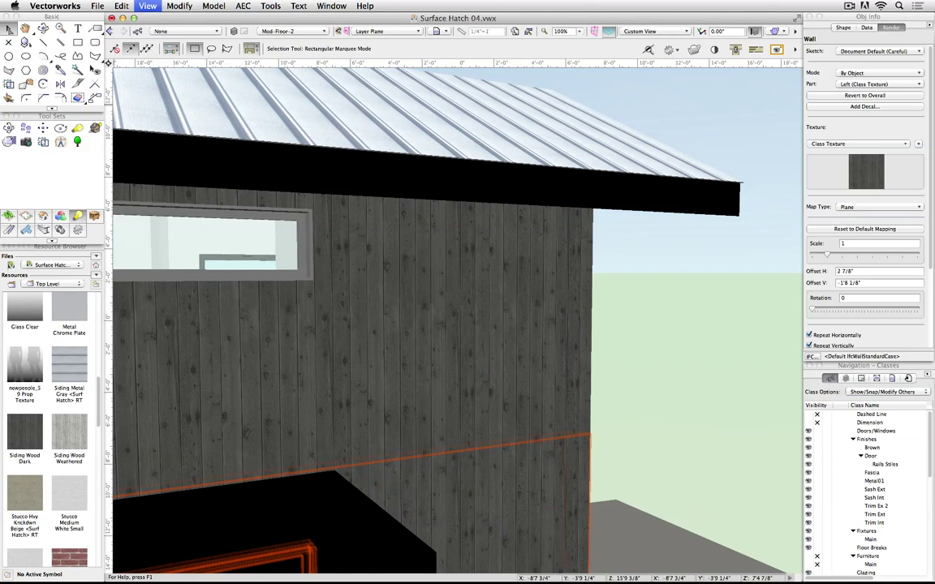
Render the house as hatched hidden lines, deselect the wall, and return to the previous view
key("super+shift+w")
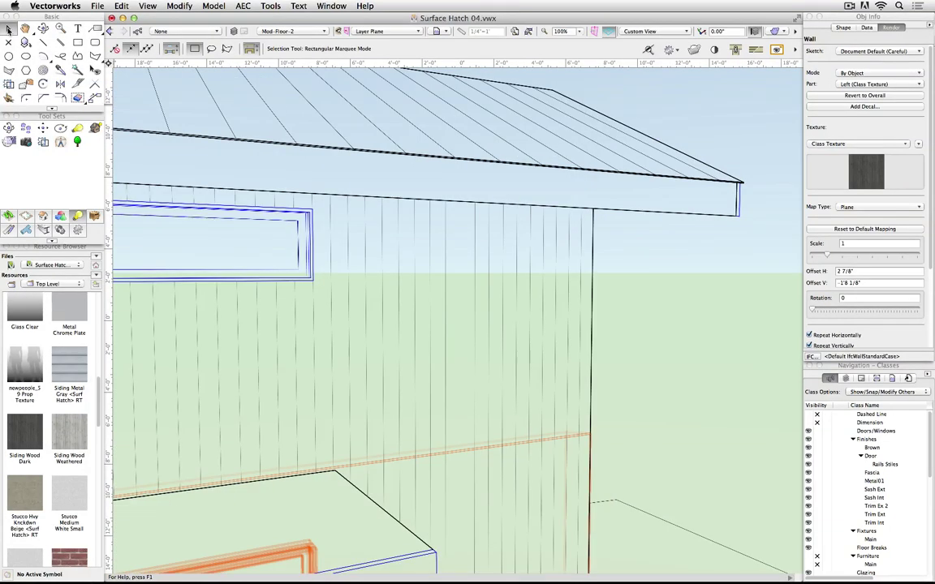
left_click(647, 309)
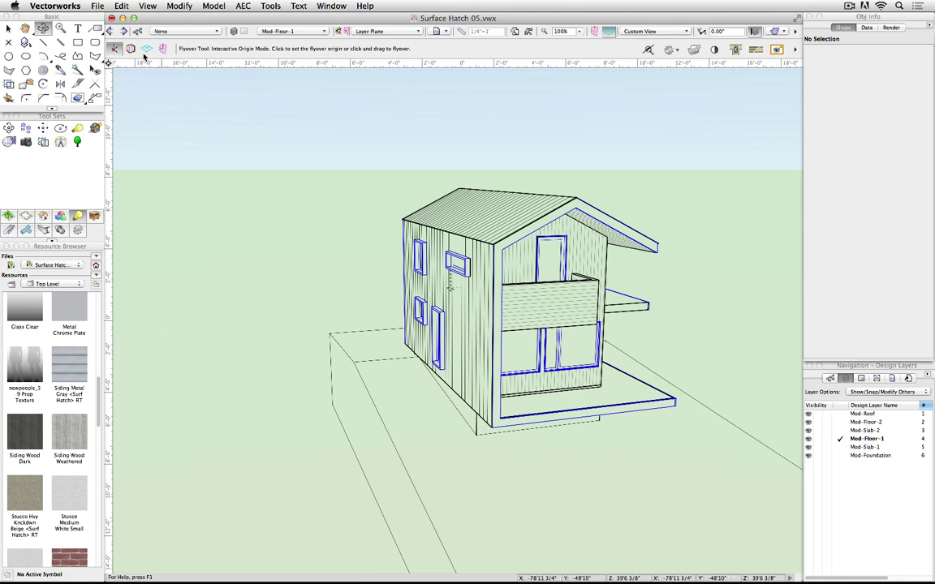
left_click(124, 32)
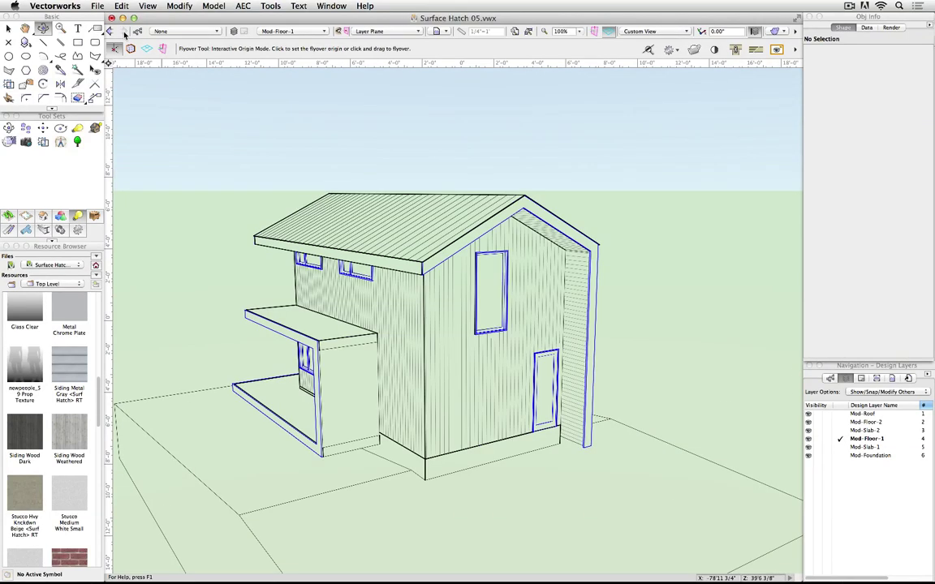
left_click(278, 30)
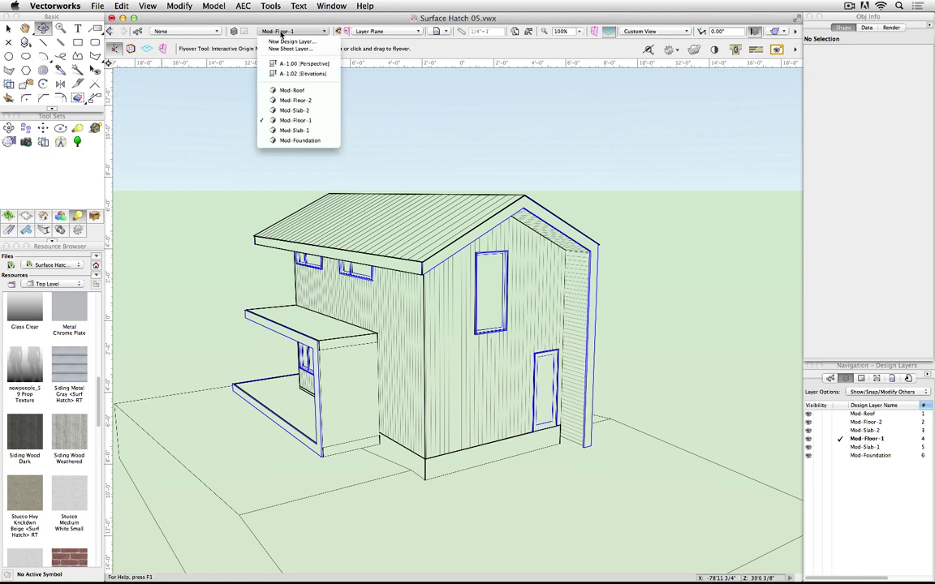
On A-1.02 Elevations, keep the left elevation's hidden-line render with surface hatches, then show A-1.00 Perspective
left_click(282, 73)
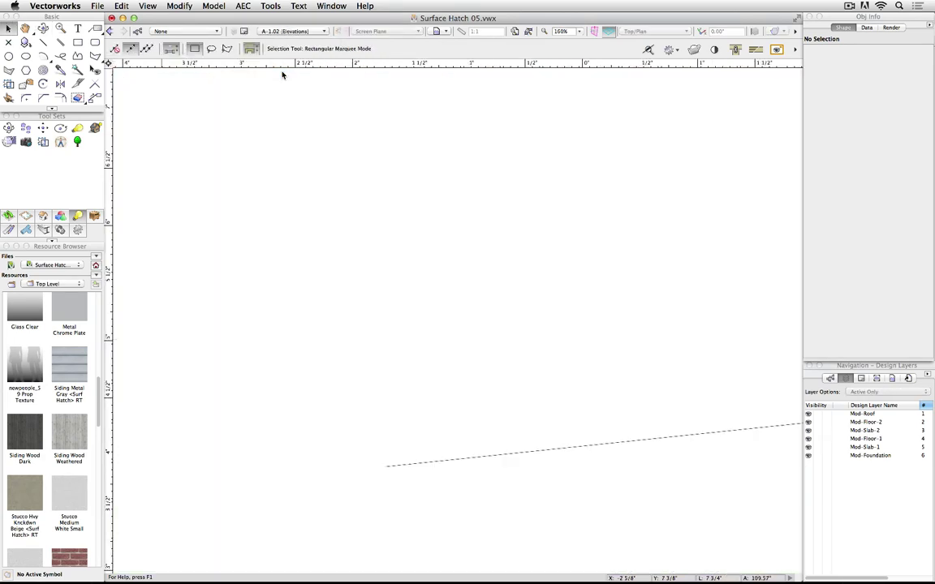
key("super+4")
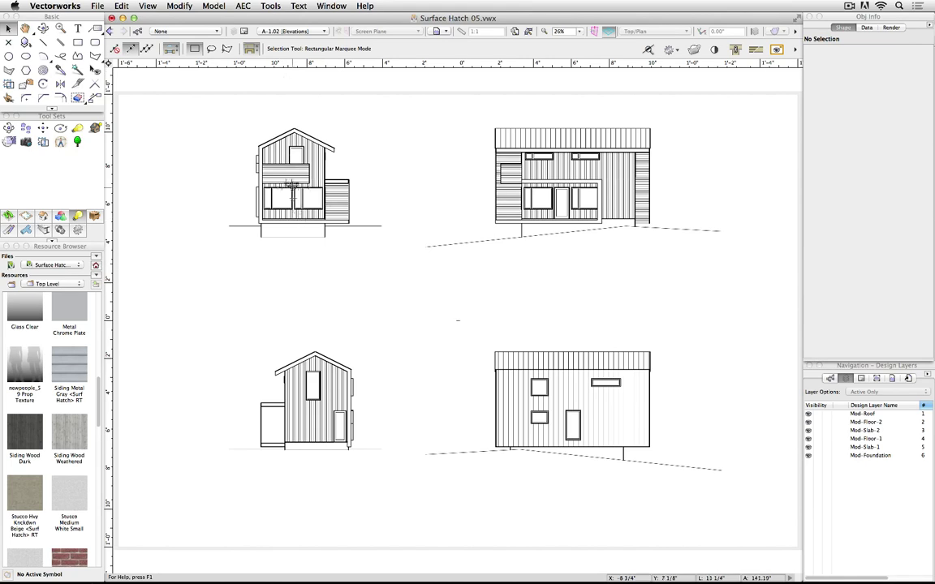
scroll(291, 185, "up", 1)
scroll(291, 185, "up", 3)
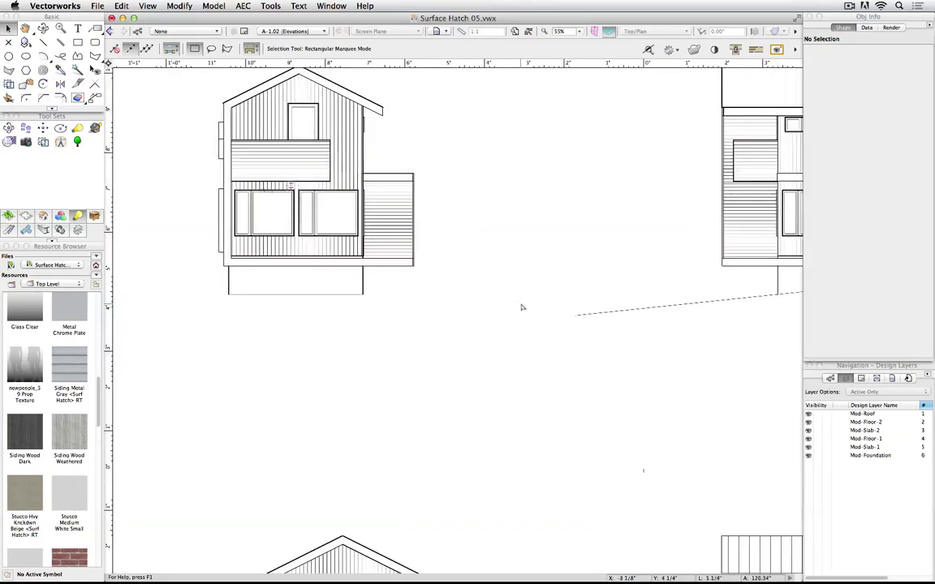
left_click(401, 247)
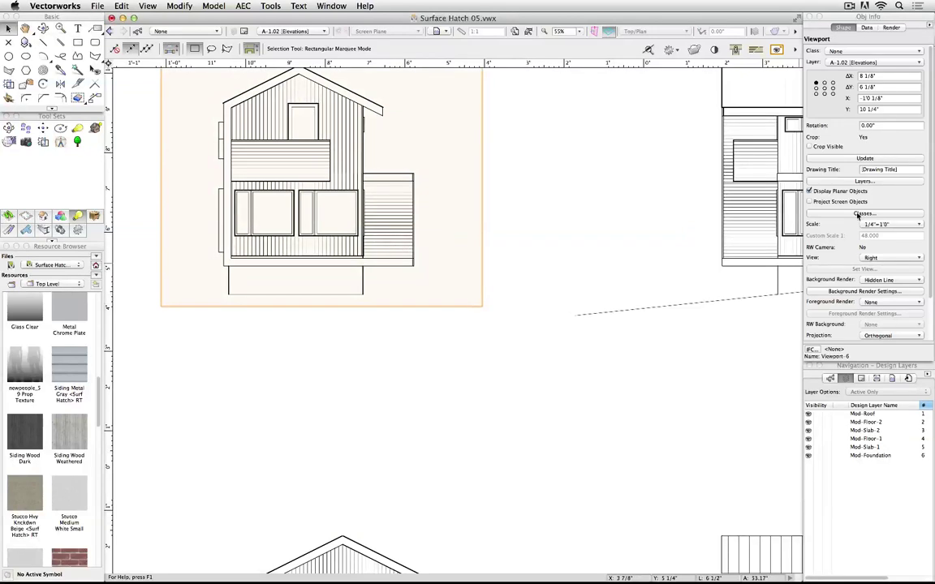
left_click(868, 292)
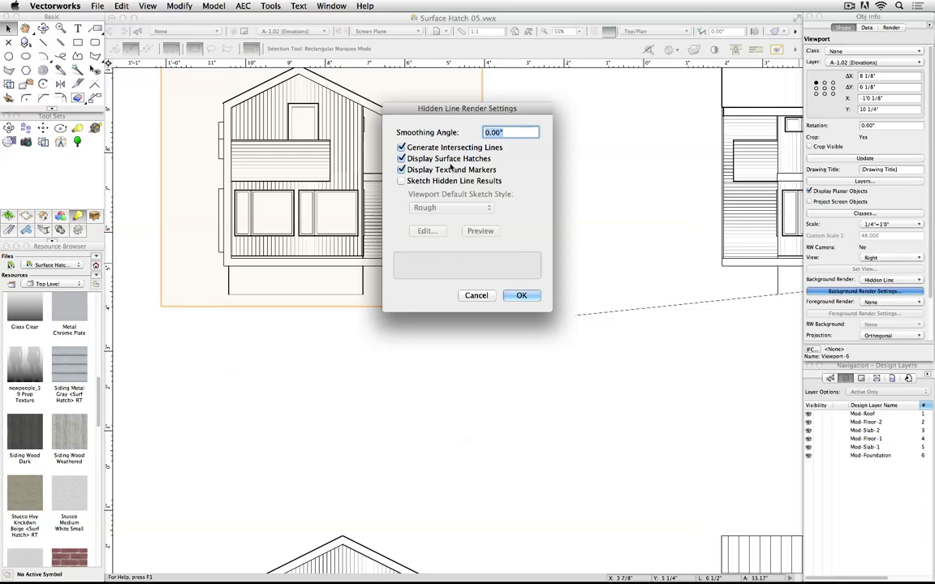
left_click(521, 295)
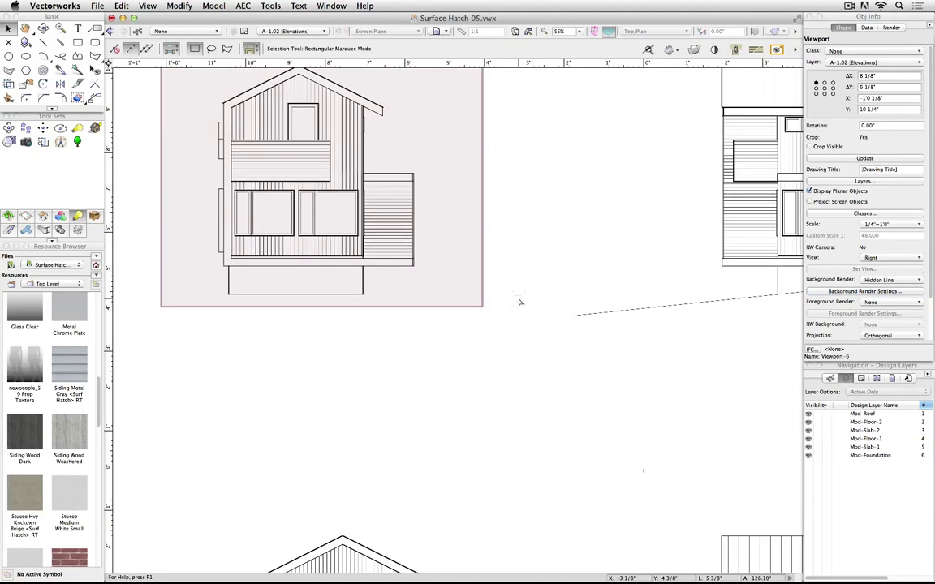
key("super+Up")
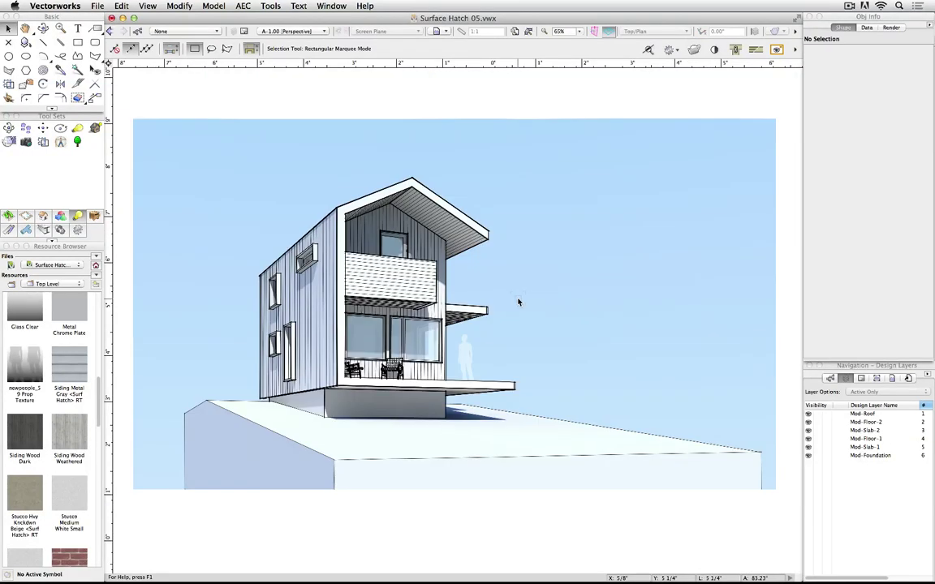
scroll(339, 304, "up", 5)
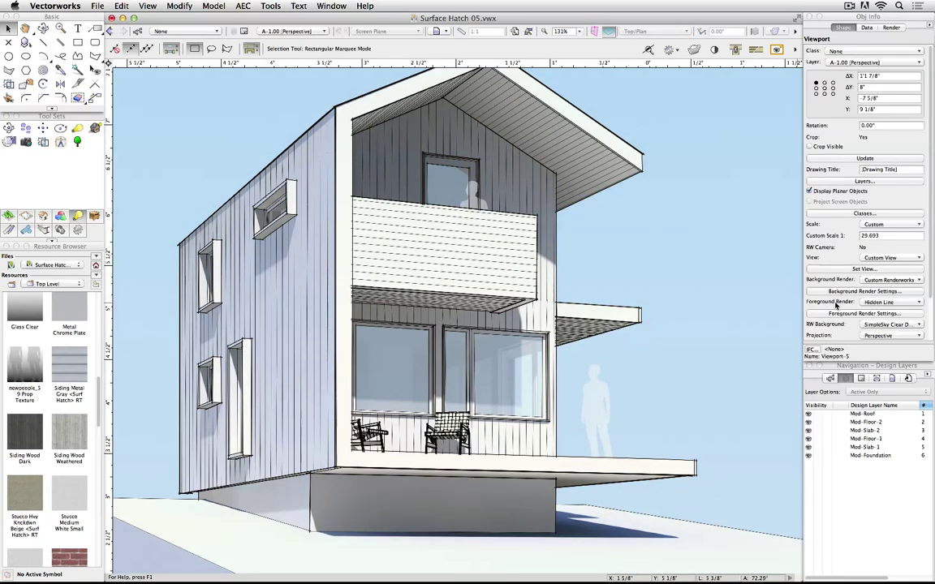
left_click(844, 291)
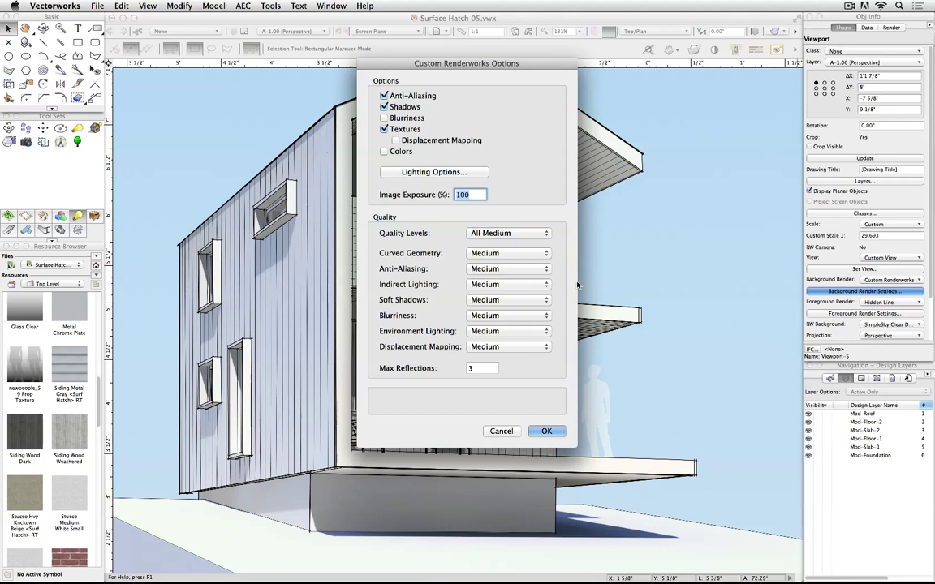
left_click(501, 431)
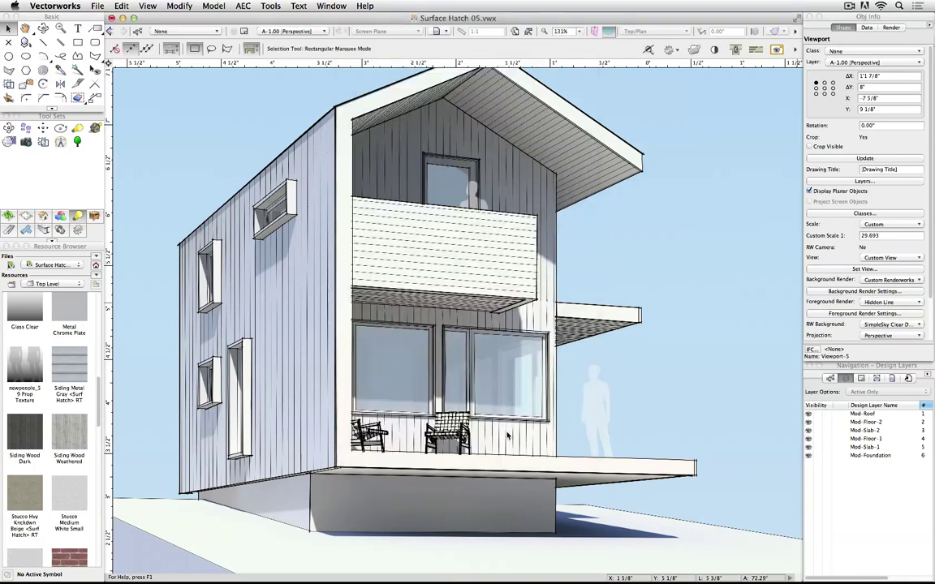
Give the perspective foreground sketched hidden lines in the Careful style with surface hatches, and update it
left_click(875, 313)
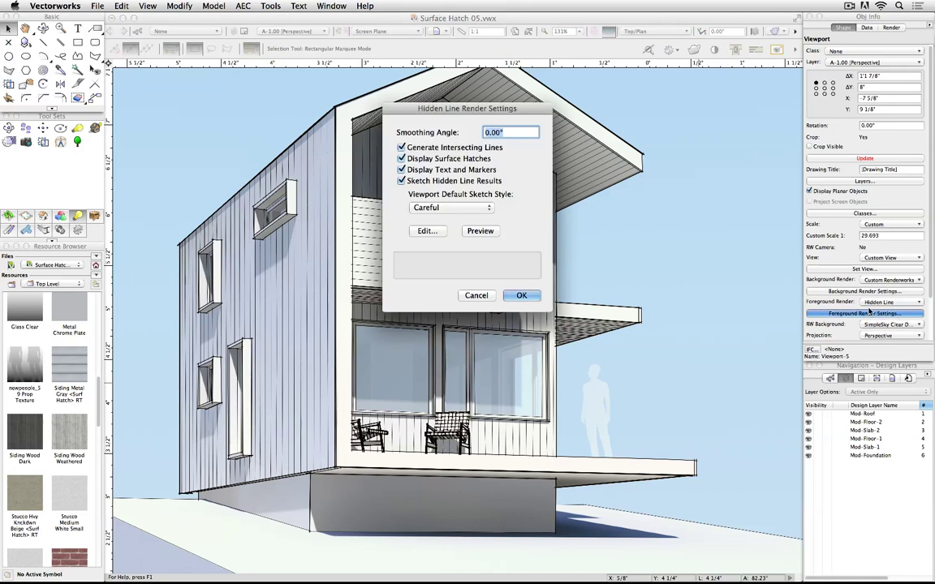
mouse_move(469, 162)
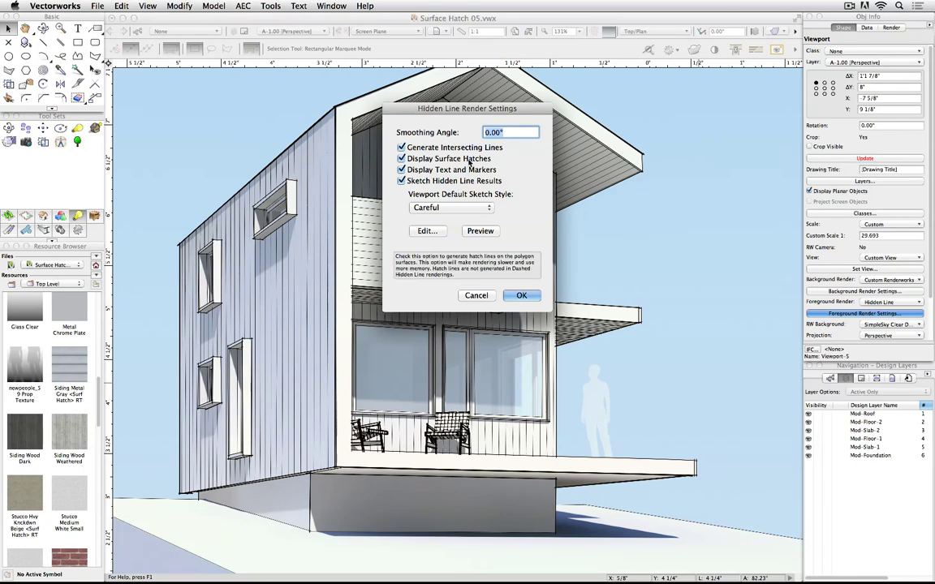
mouse_move(441, 213)
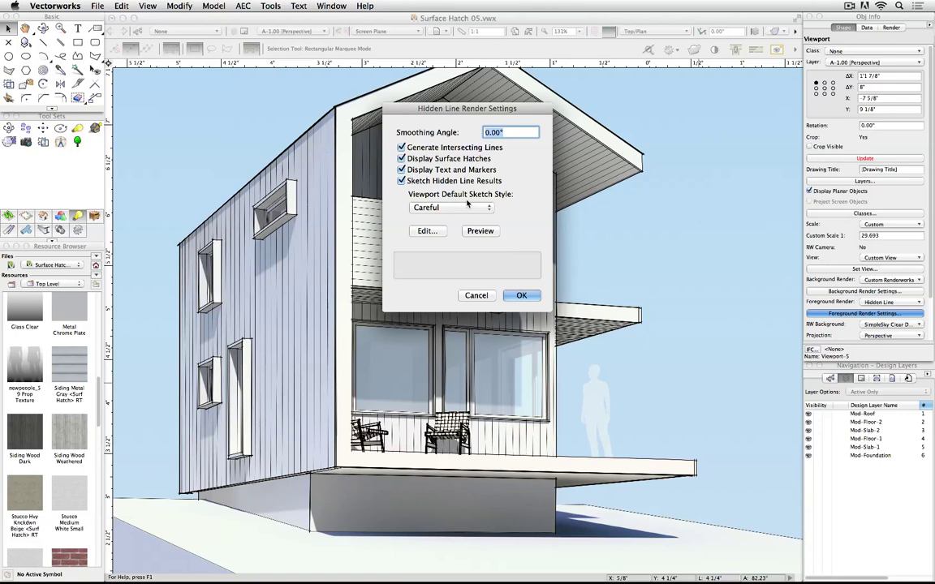
left_click(425, 231)
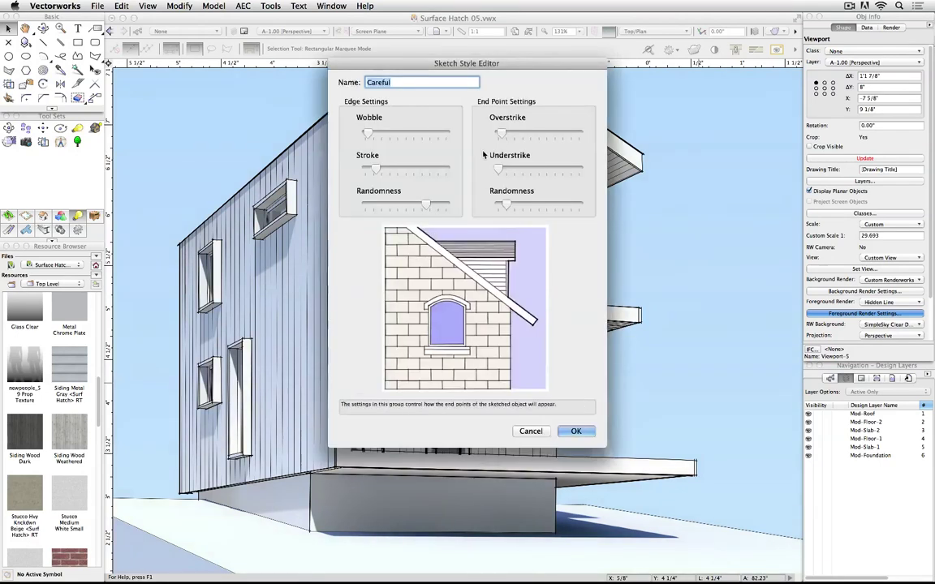
left_click(576, 431)
left_click(525, 294)
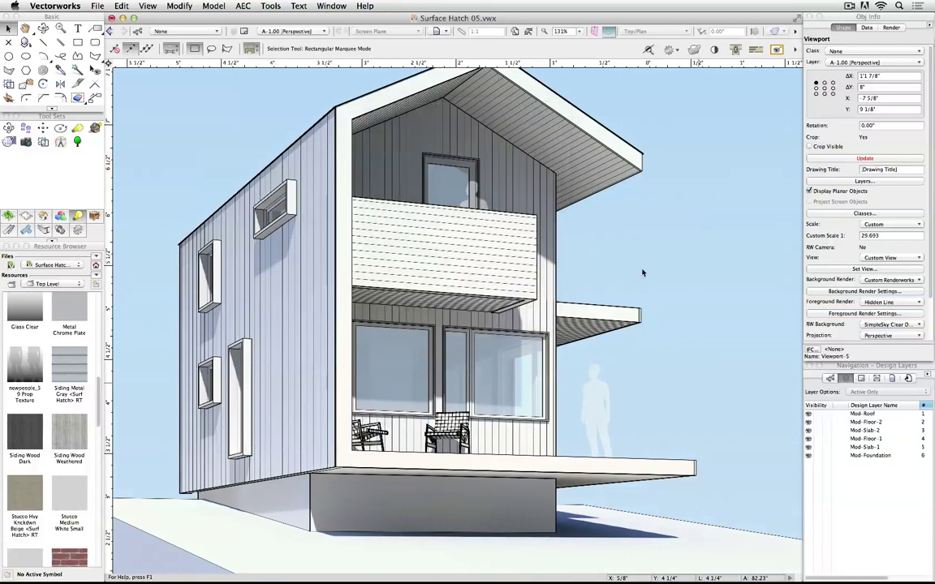
left_click(863, 158)
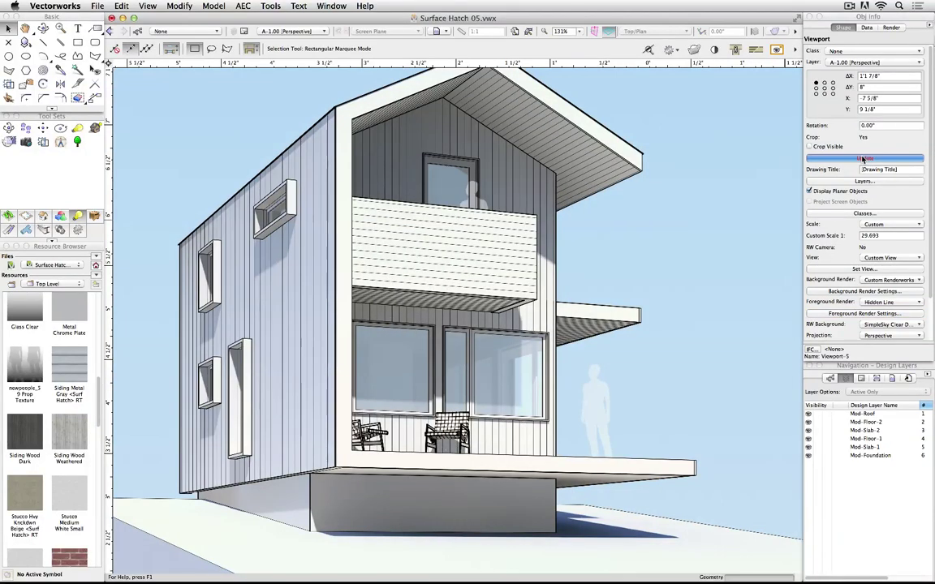